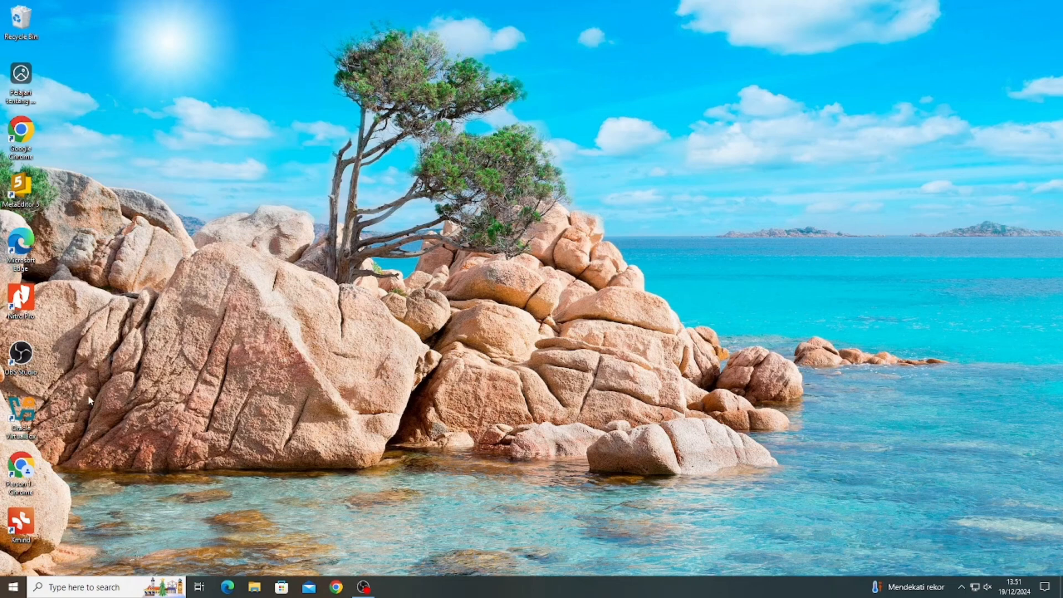
- Launch Oracle VirtualBox Manager from the desktop shortcut to show the Elementary OS VM
click(21, 413)
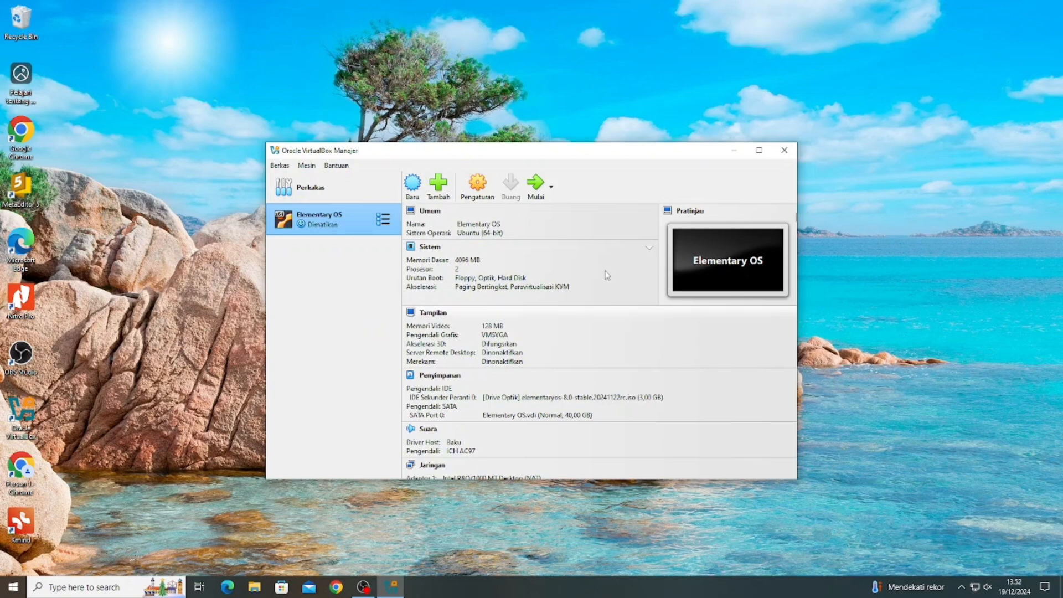
- Minimise VirtualBox and reach virtualbox.org through a Google search for 'virtual box'
click(733, 154)
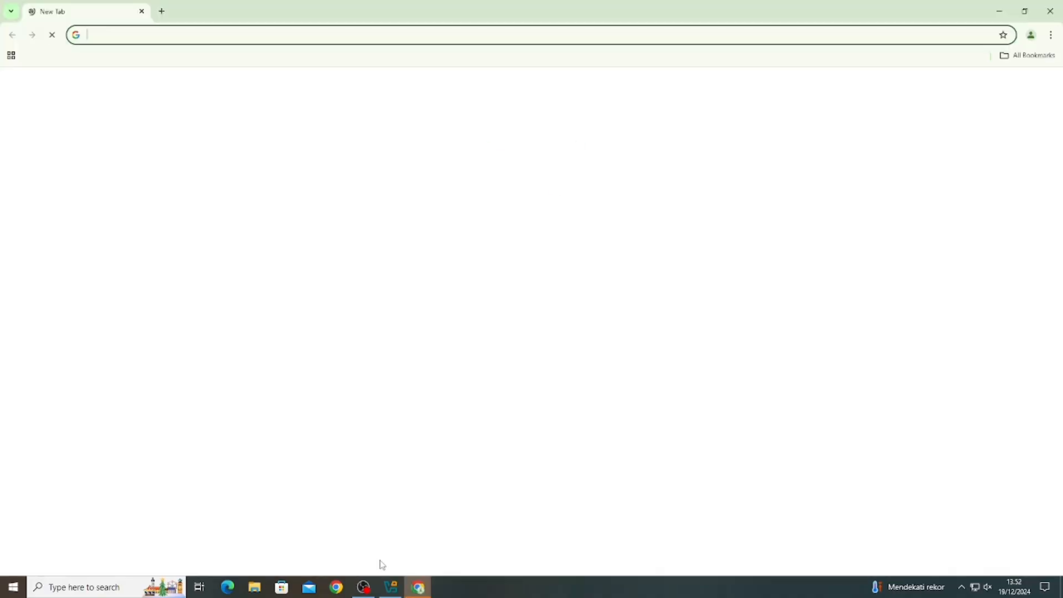
click(371, 38)
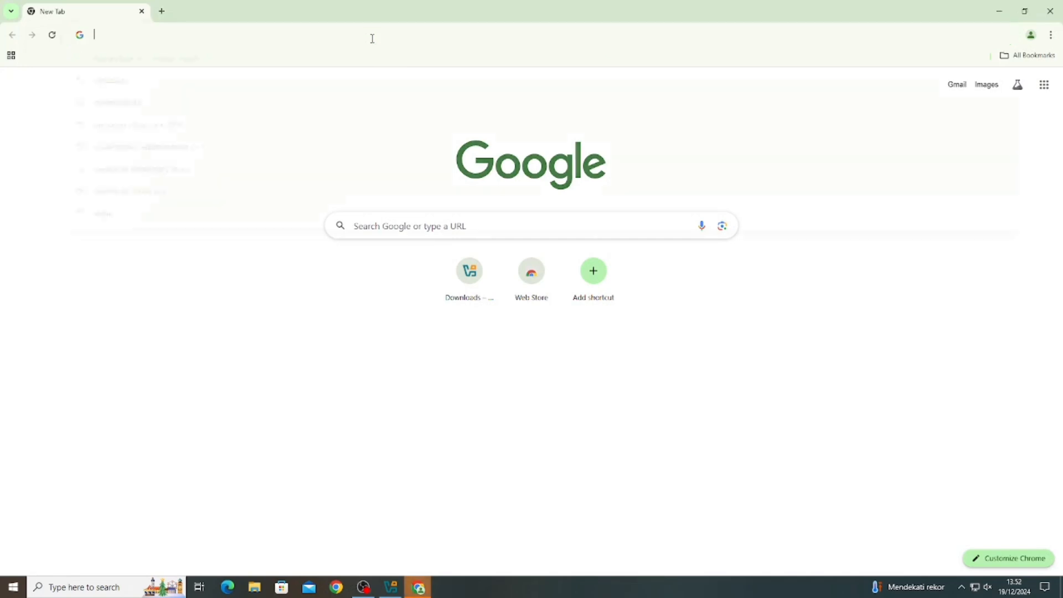
text(virtual)
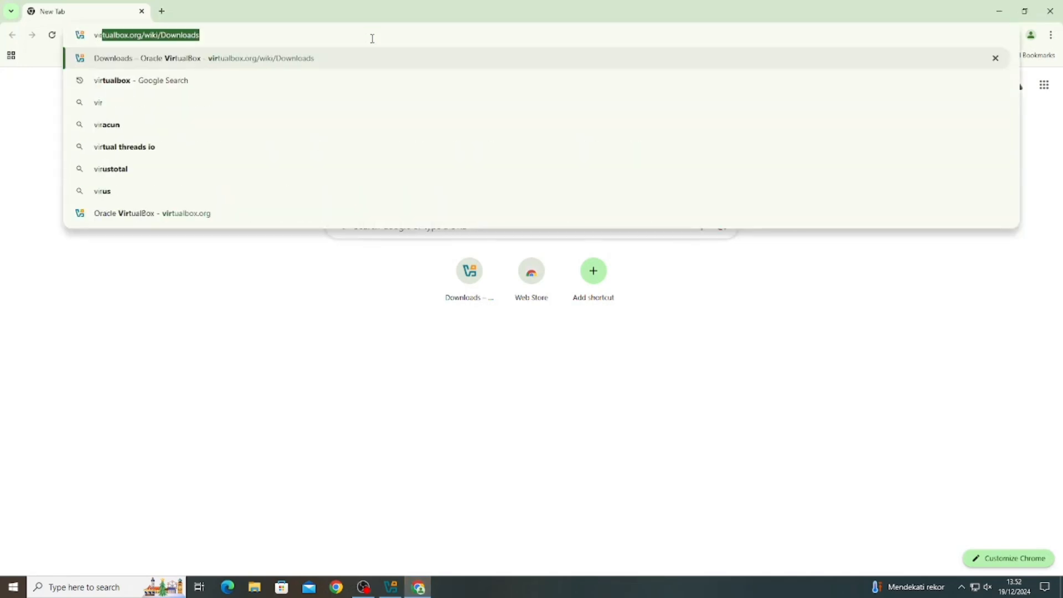
text( box)
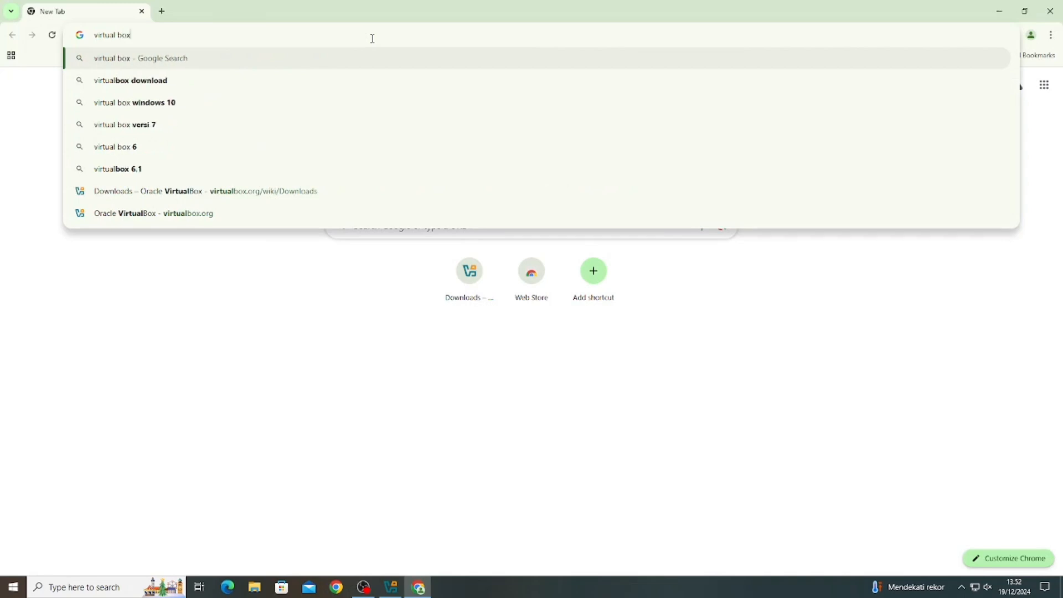
key(Return)
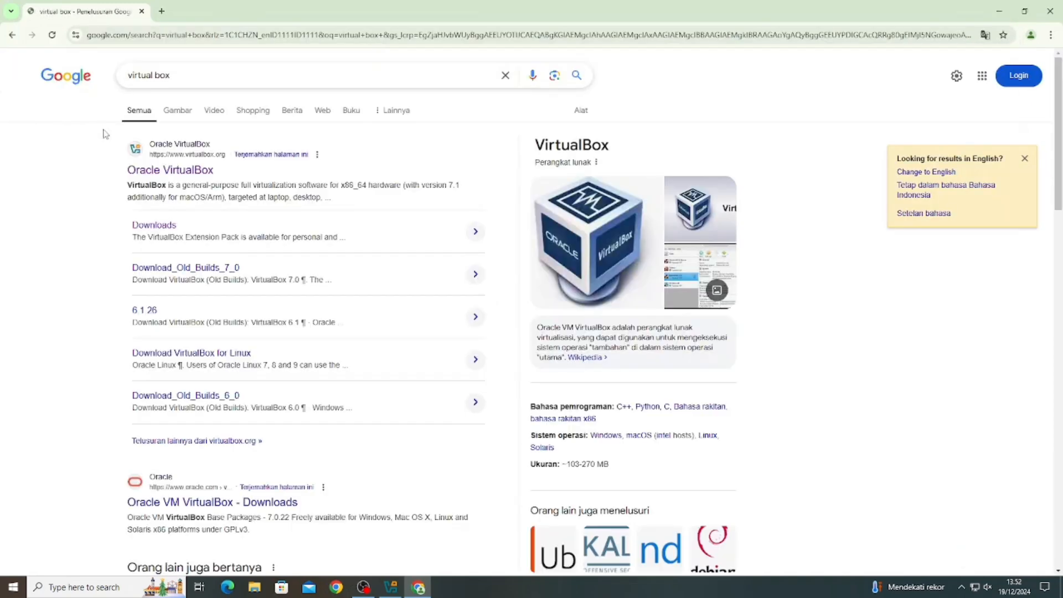
click(131, 168)
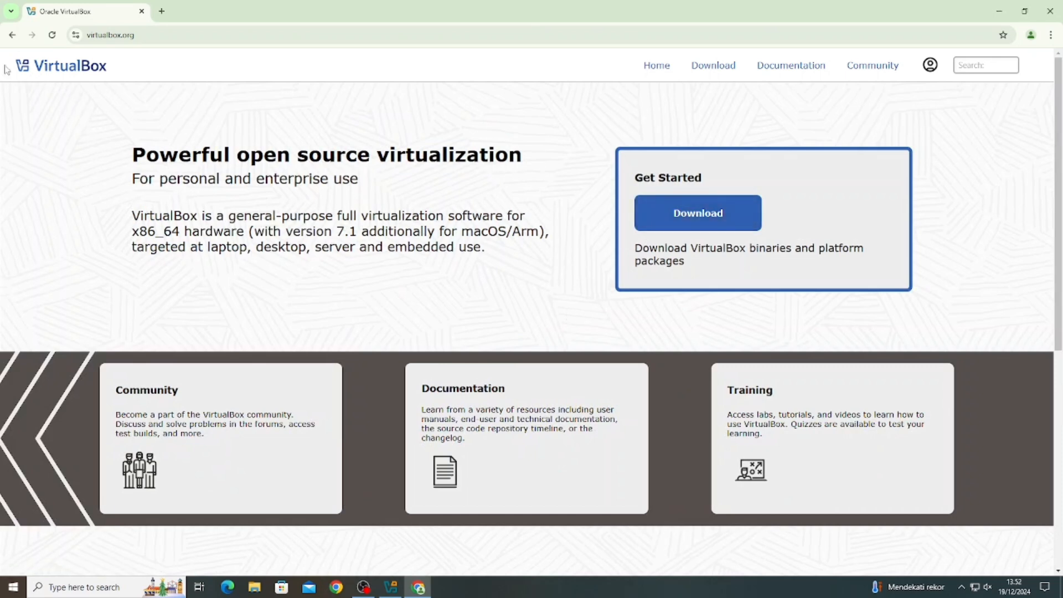
- Go to the VirtualBox Downloads page and start the Windows hosts installer download
click(692, 234)
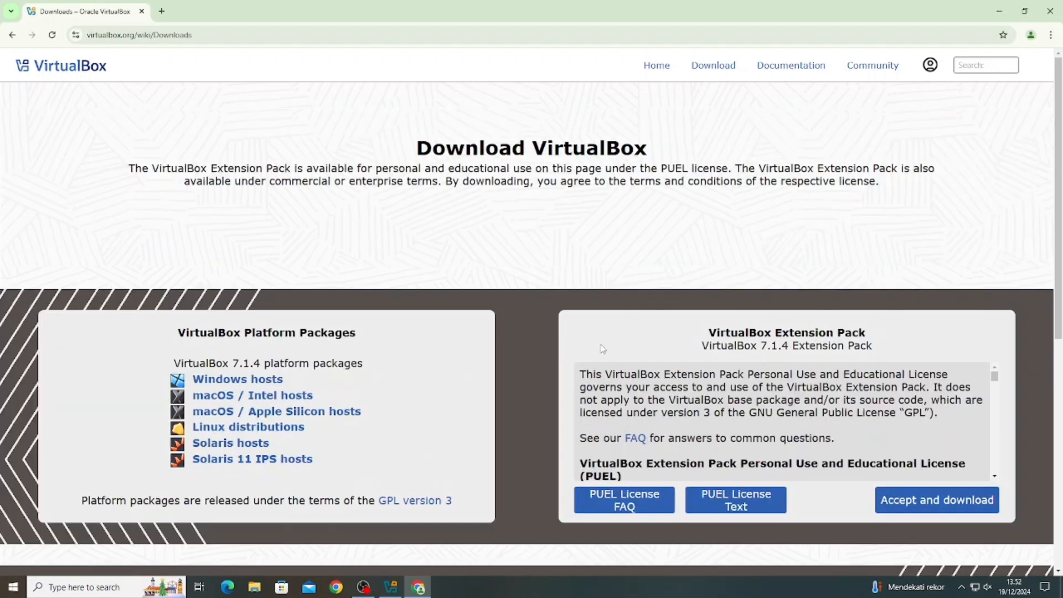
scroll(553, 343, down, 2)
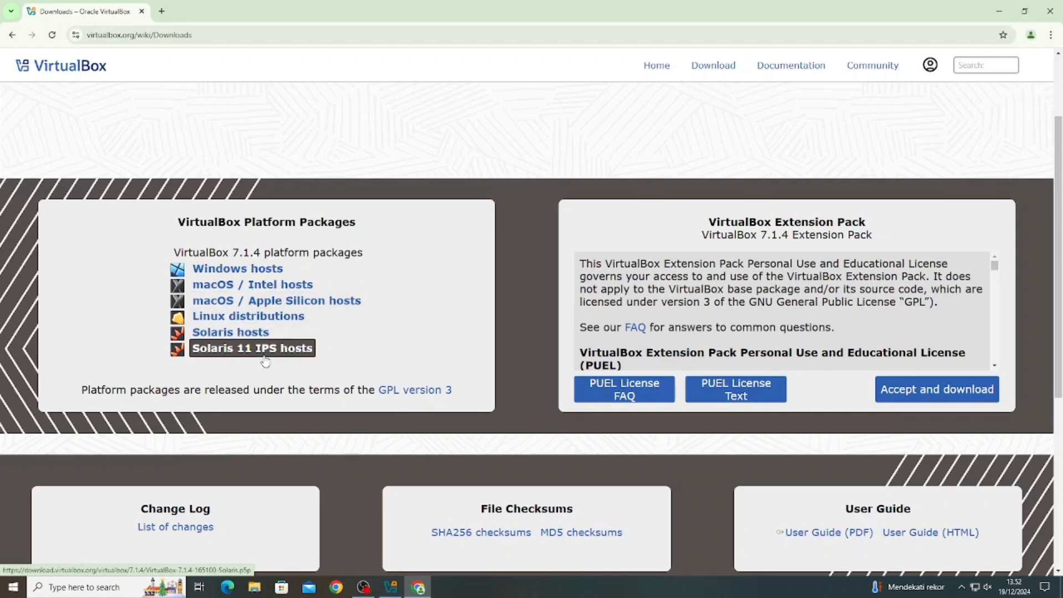
click(259, 269)
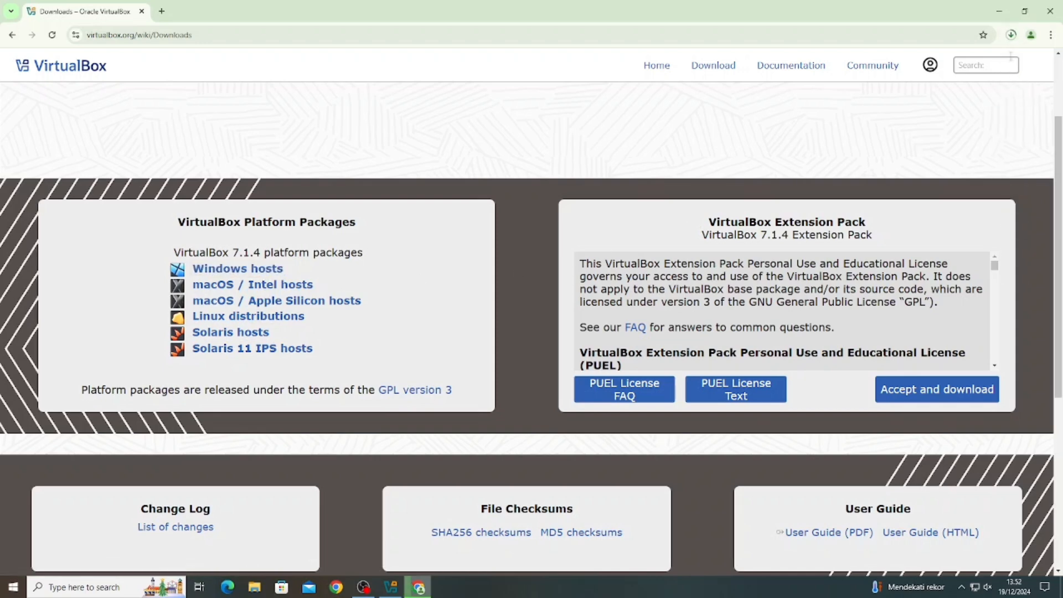
- Cancel the VirtualBox installer download from Chrome's recent downloads list
click(1011, 35)
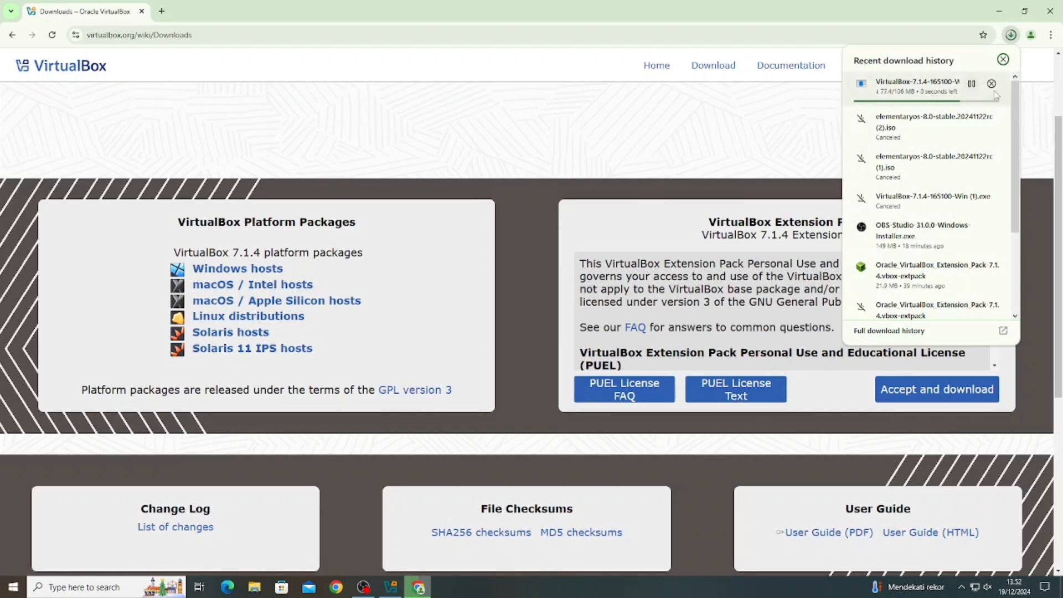
click(991, 83)
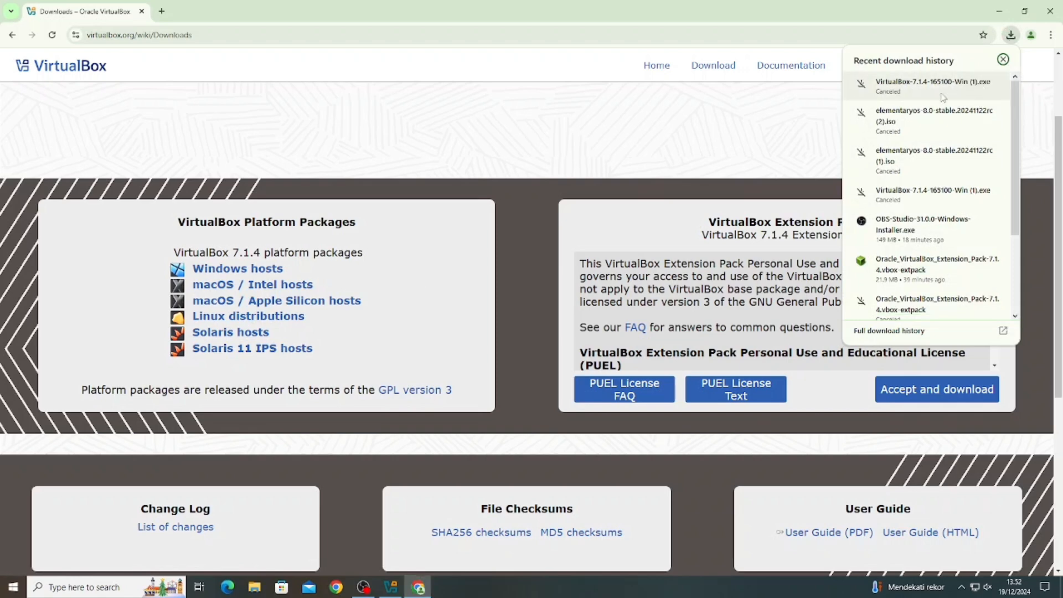
click(729, 126)
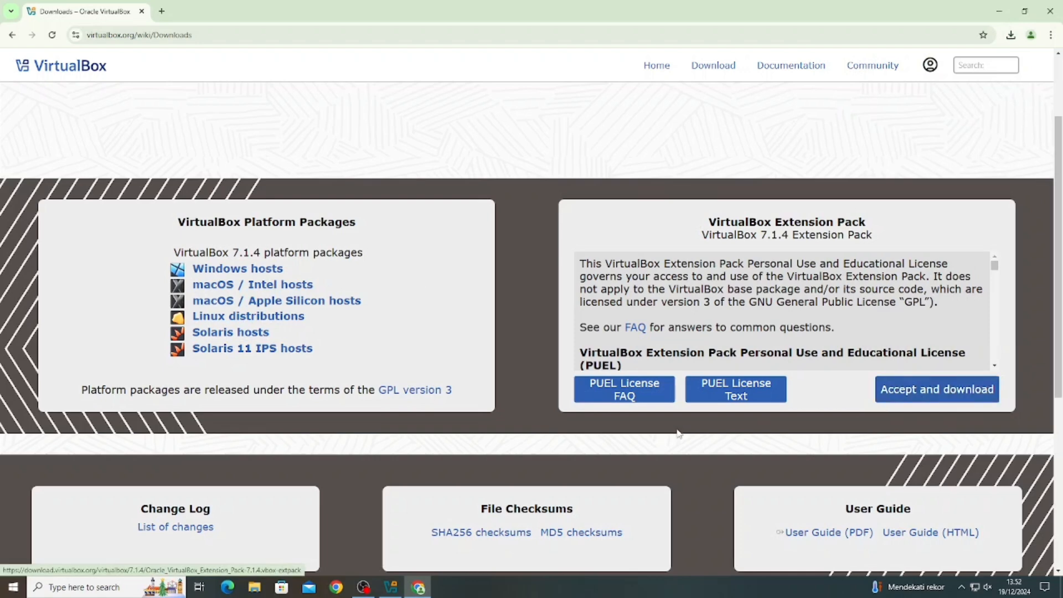
scroll(574, 444, up, 2)
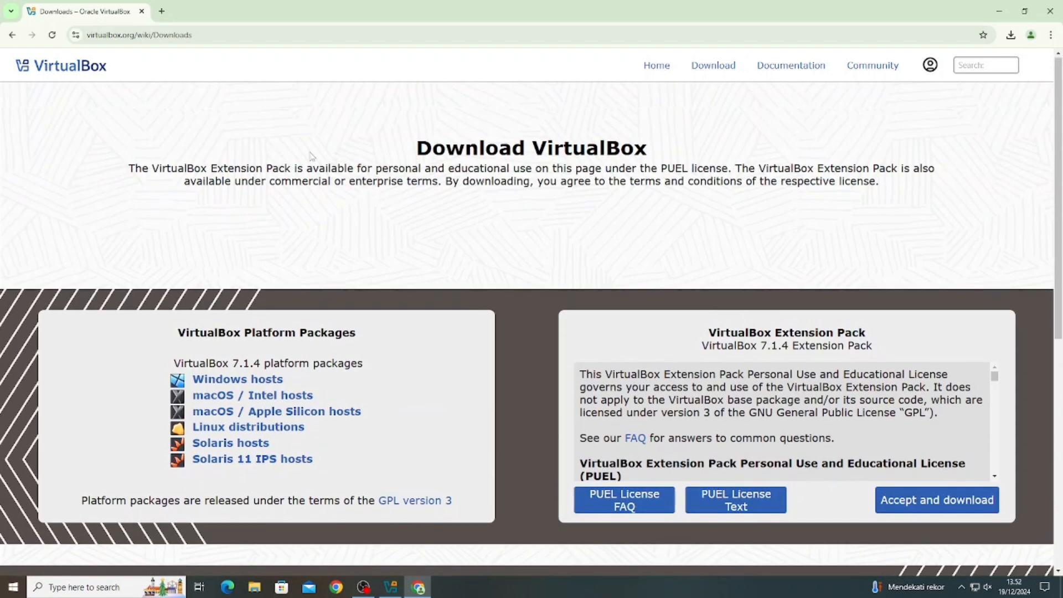
- In a new tab, search 'elementary os' and open the elementary.io homepage
click(161, 12)
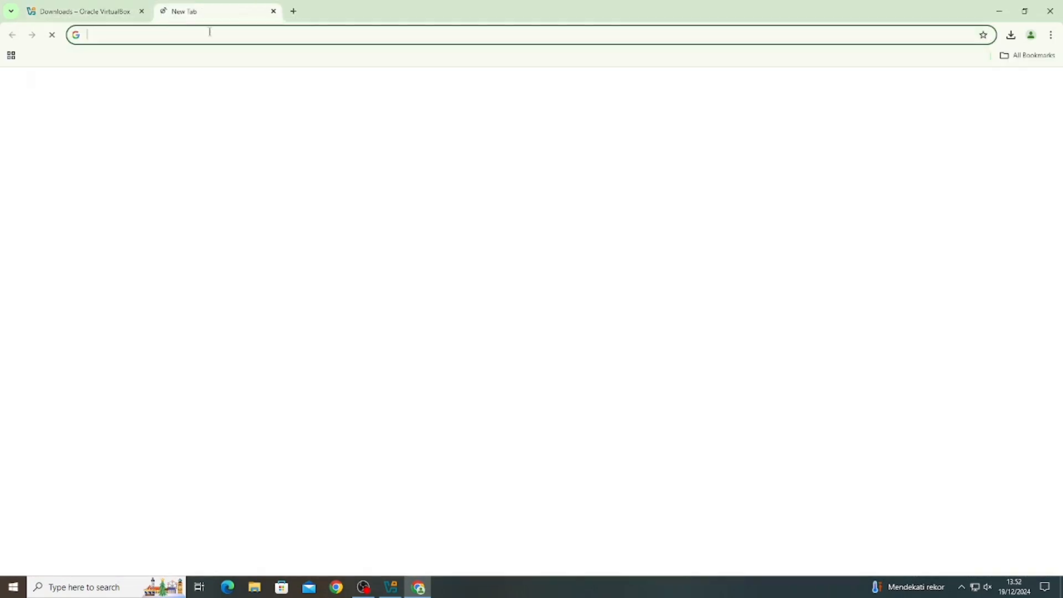
click(255, 40)
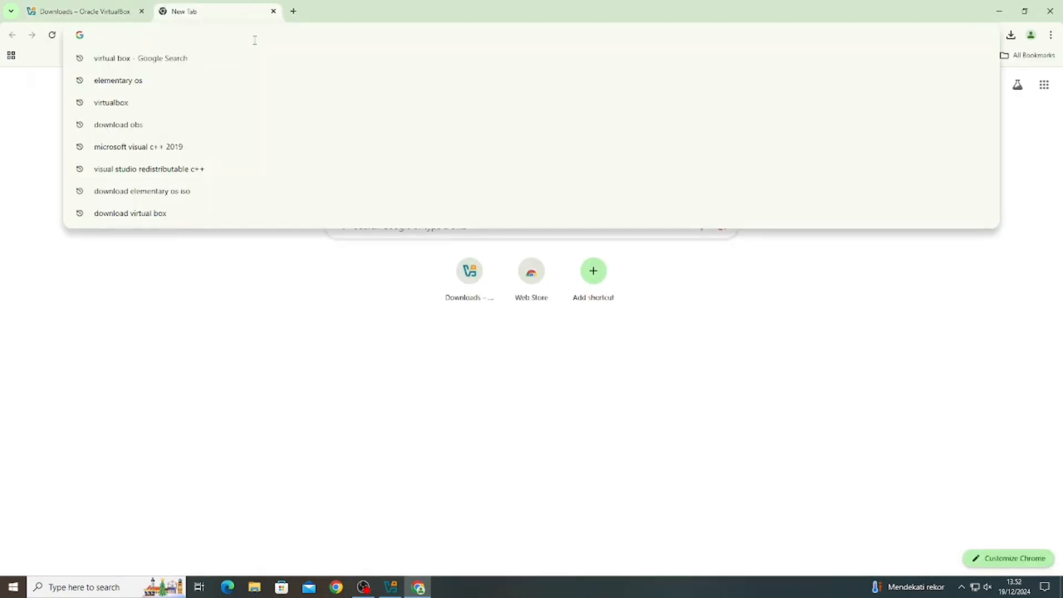
text(elementar)
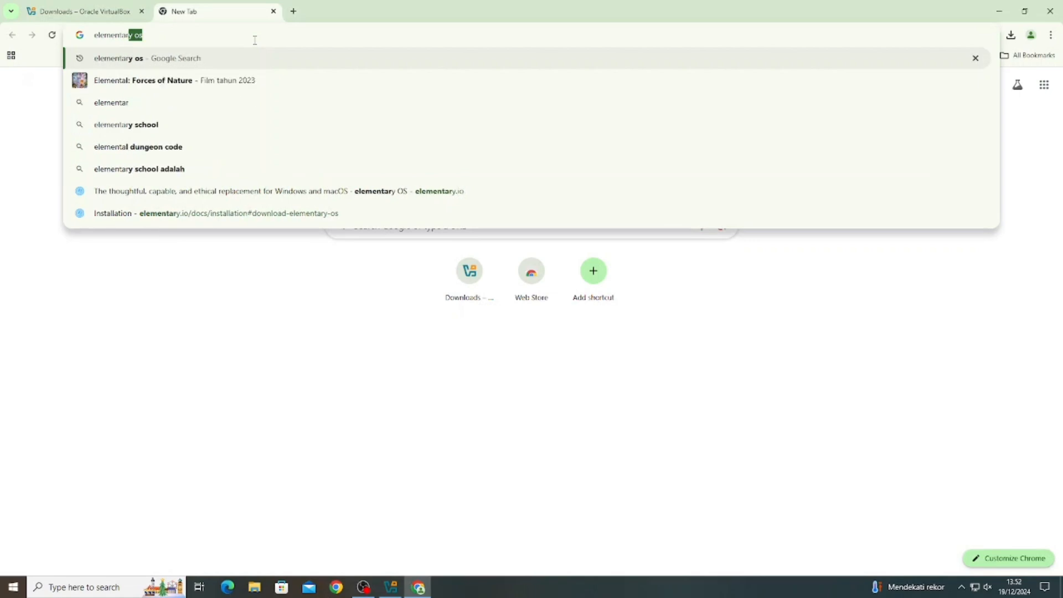
text(y os)
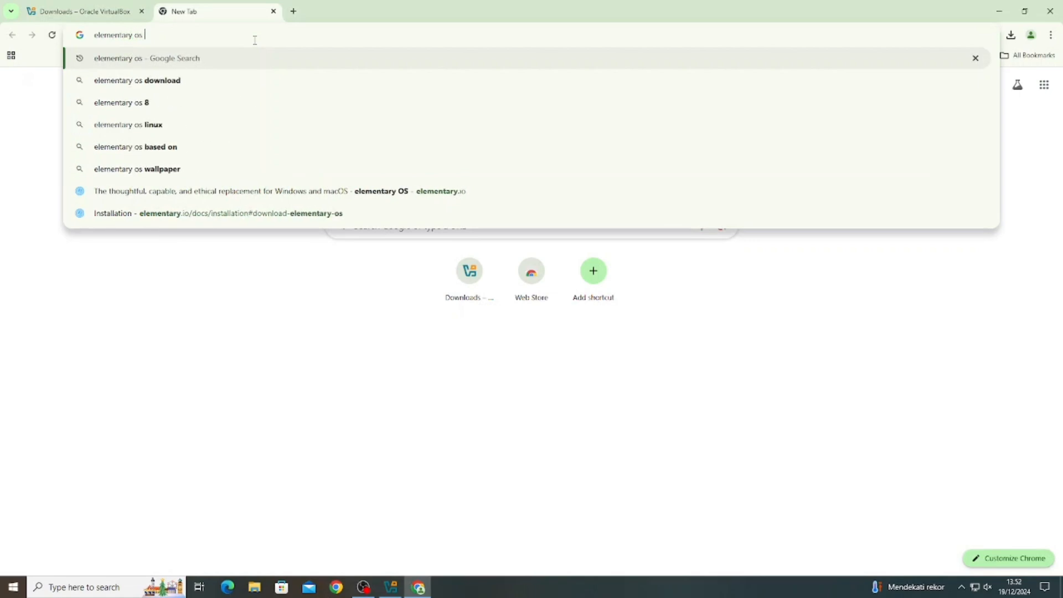
key(Return)
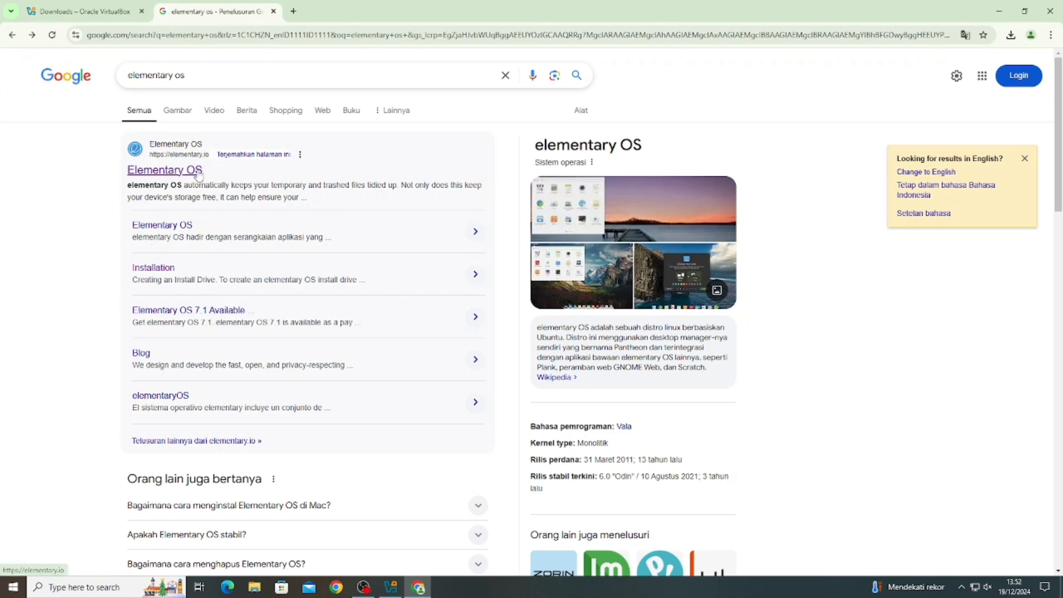
click(198, 172)
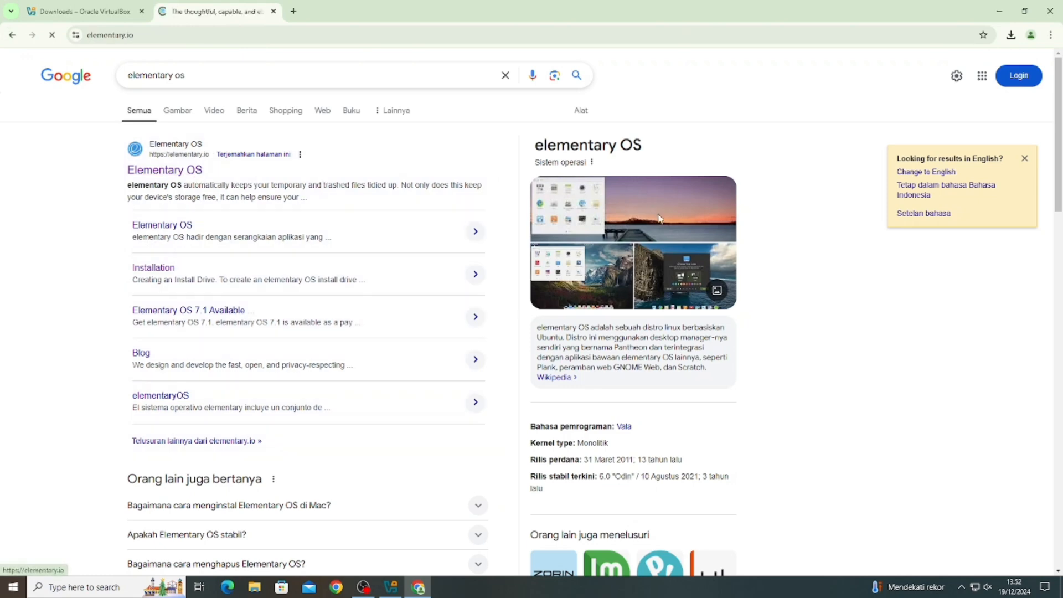
- Enter a custom amount of 0 and start the elementary OS ISO download
scroll(635, 486, down, 4)
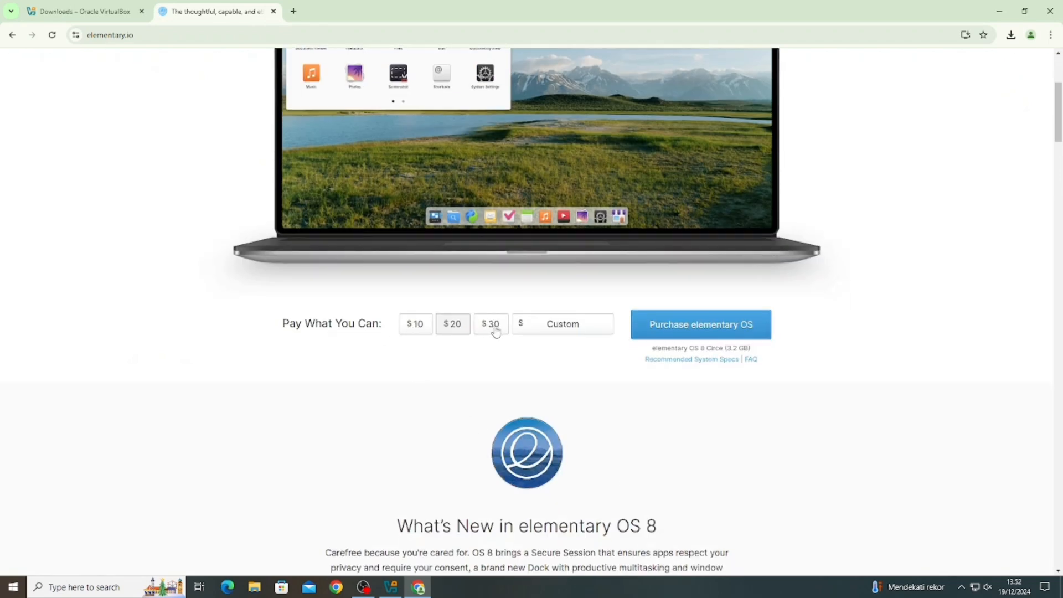
click(595, 330)
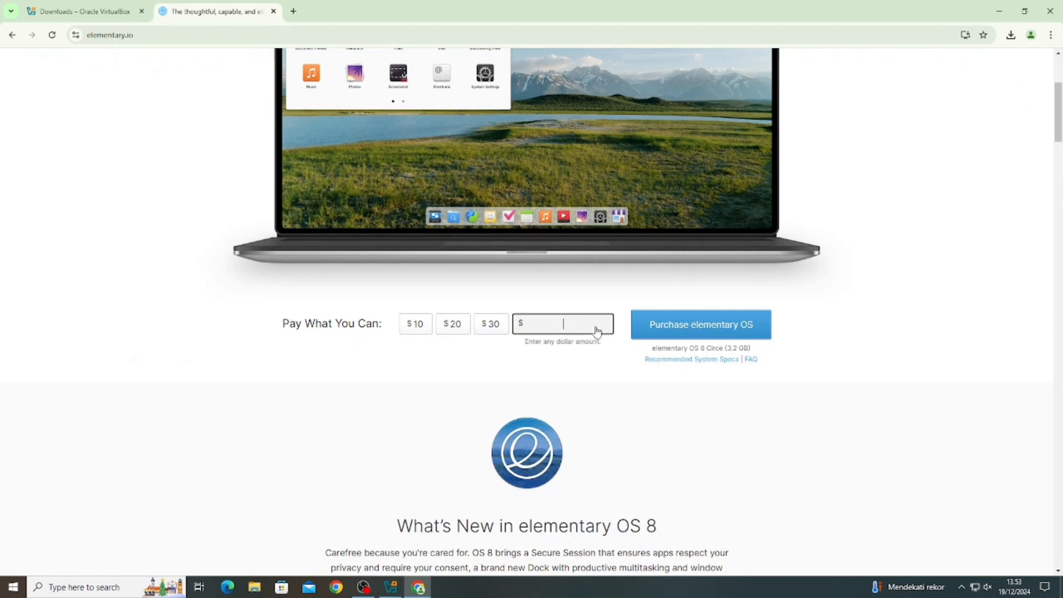
text(0)
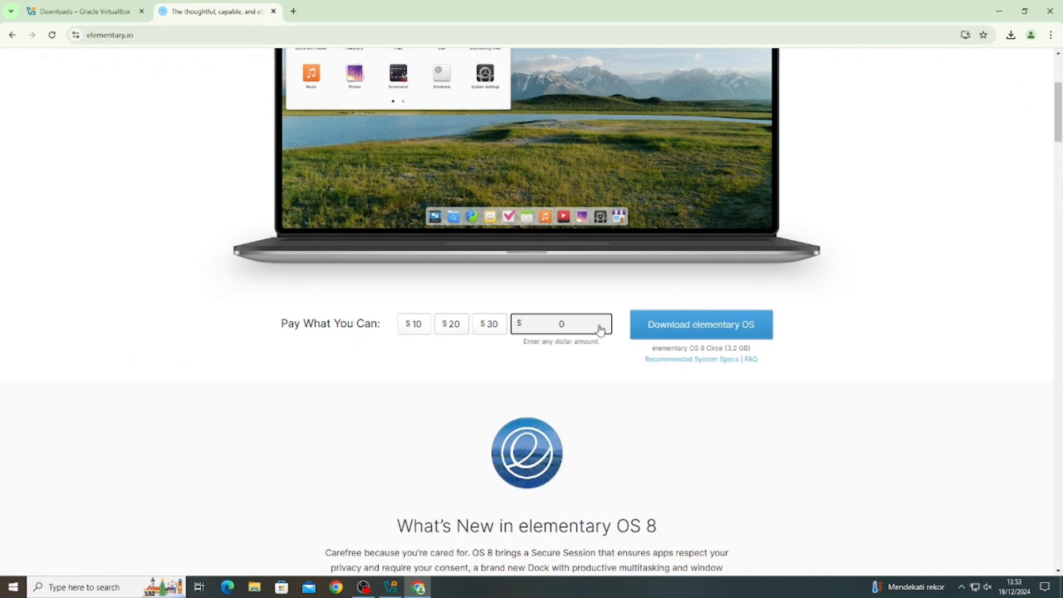
click(697, 332)
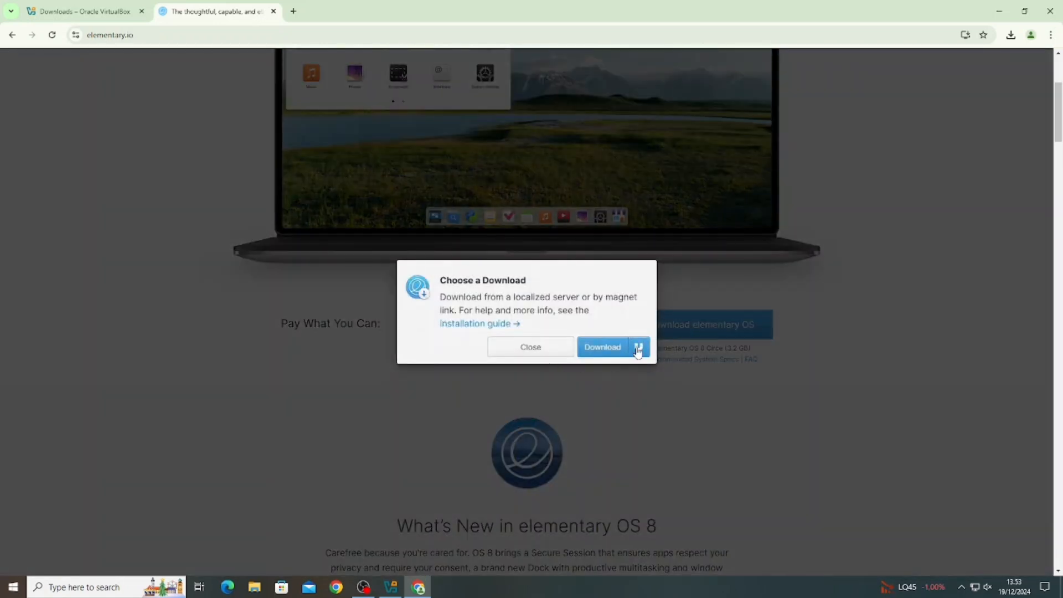
click(599, 348)
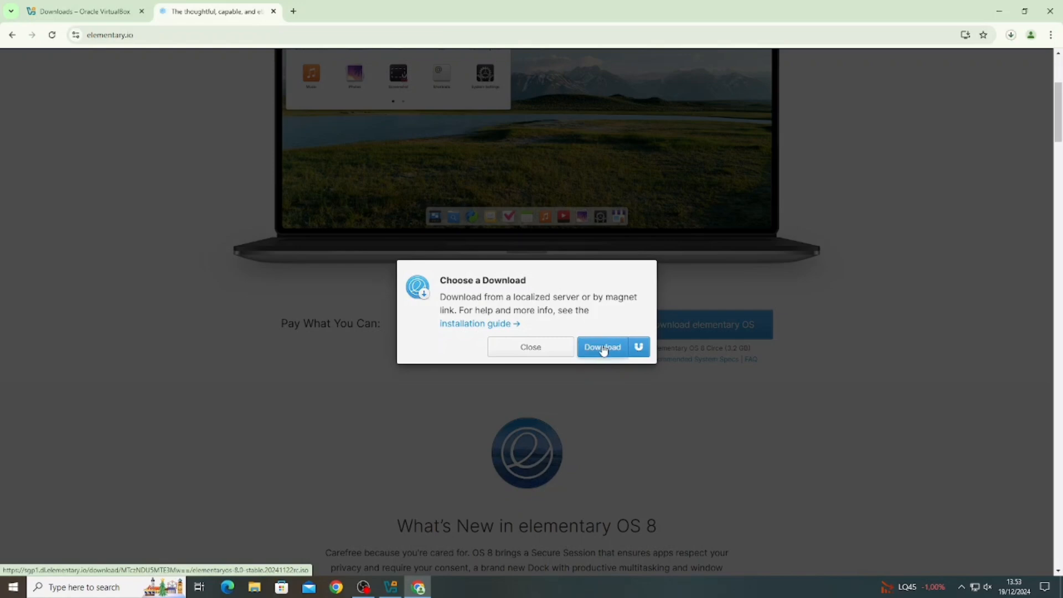
- Cancel the ISO download, close the Choose a Download dialog, and minimise Chrome
click(1009, 32)
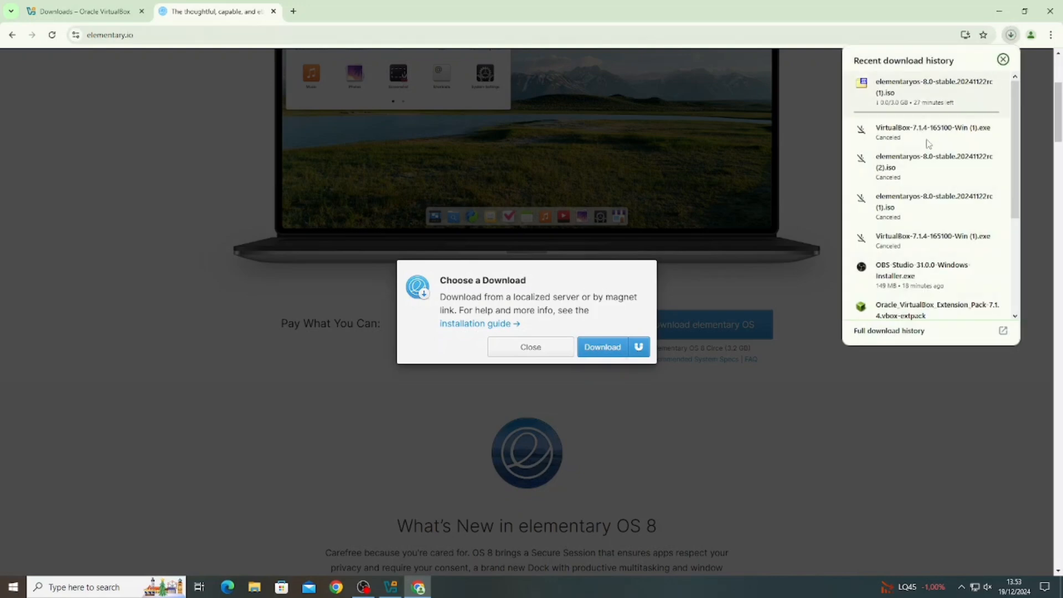
mouse_move(1001, 105)
click(992, 85)
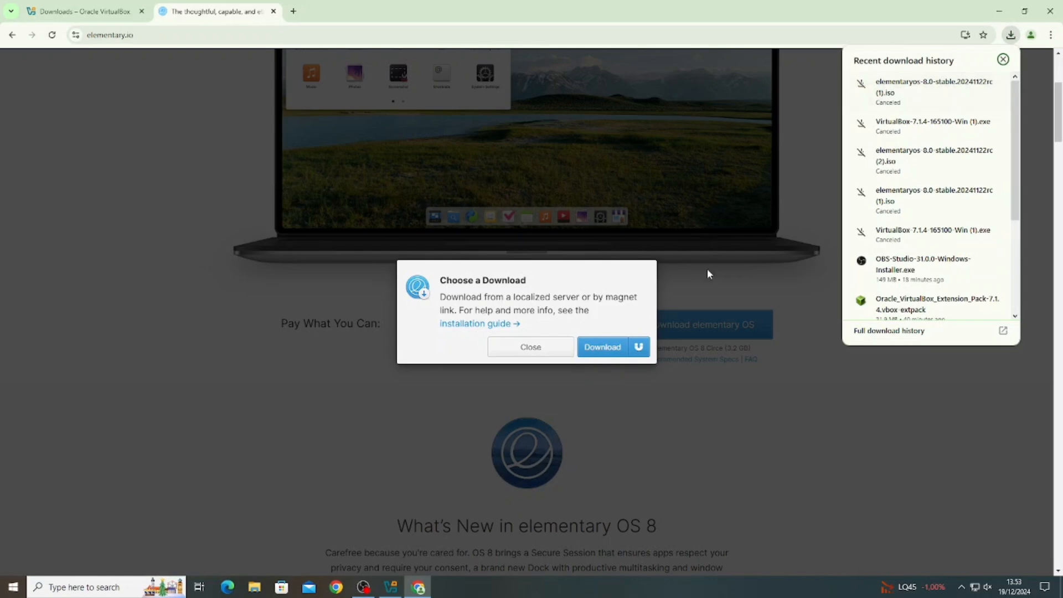
click(612, 285)
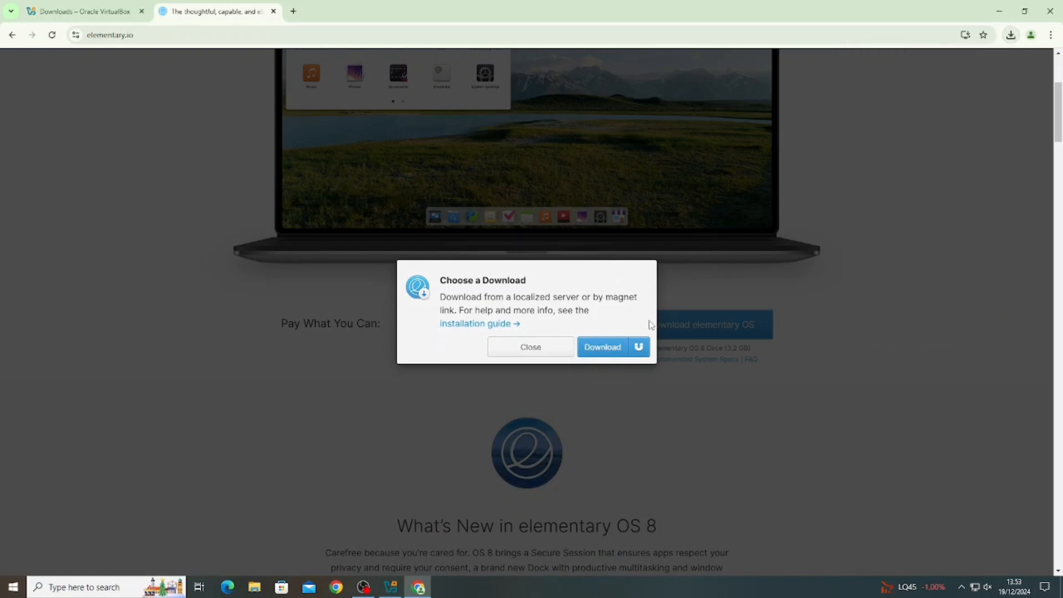
click(531, 347)
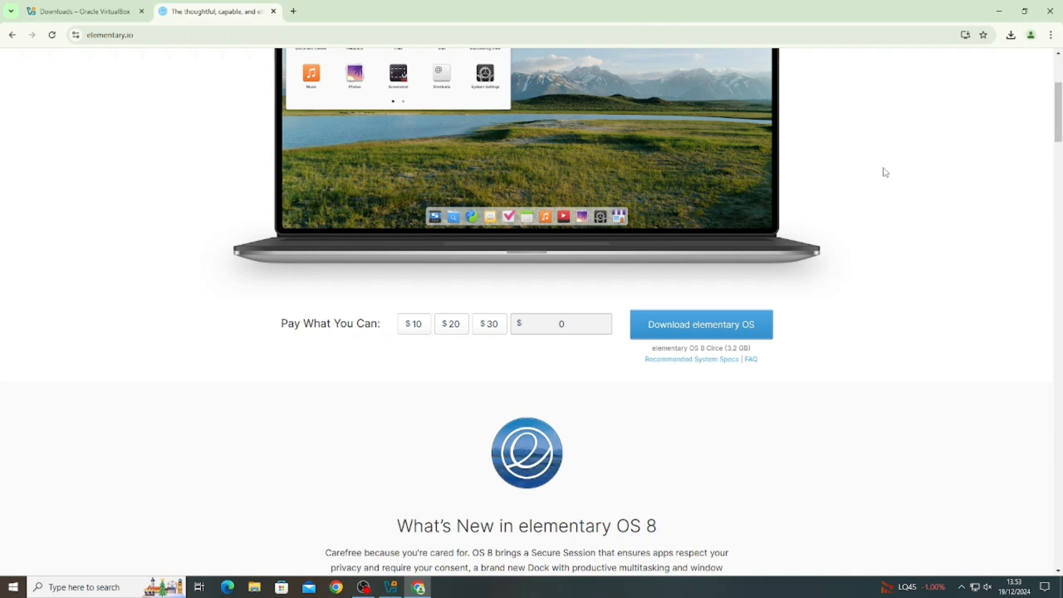
click(1000, 11)
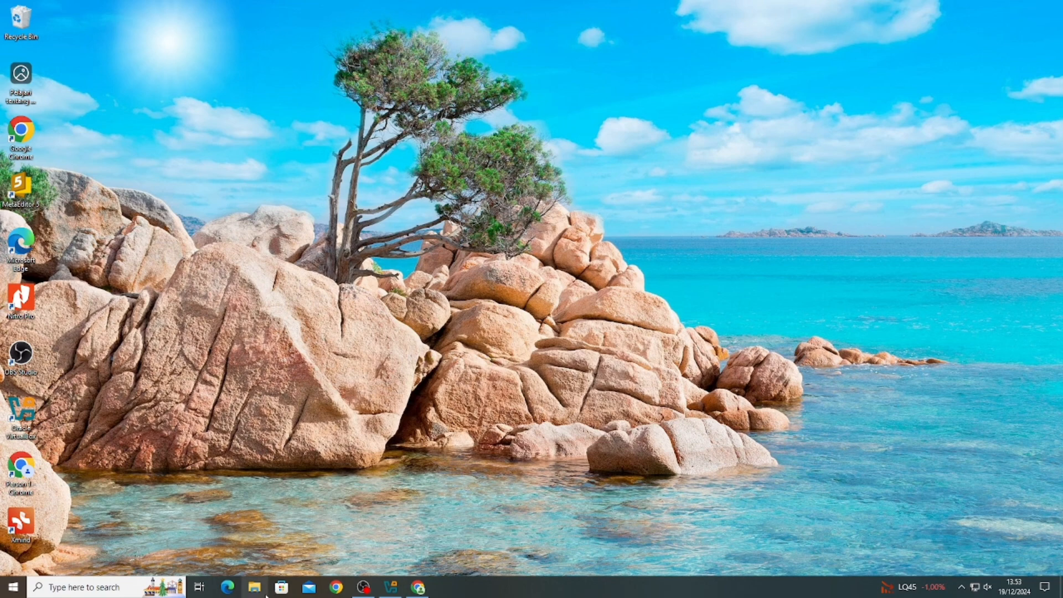
- Check Downloads for the elementaryos-8.0-stable ISO, then return to VirtualBox Manager
click(255, 587)
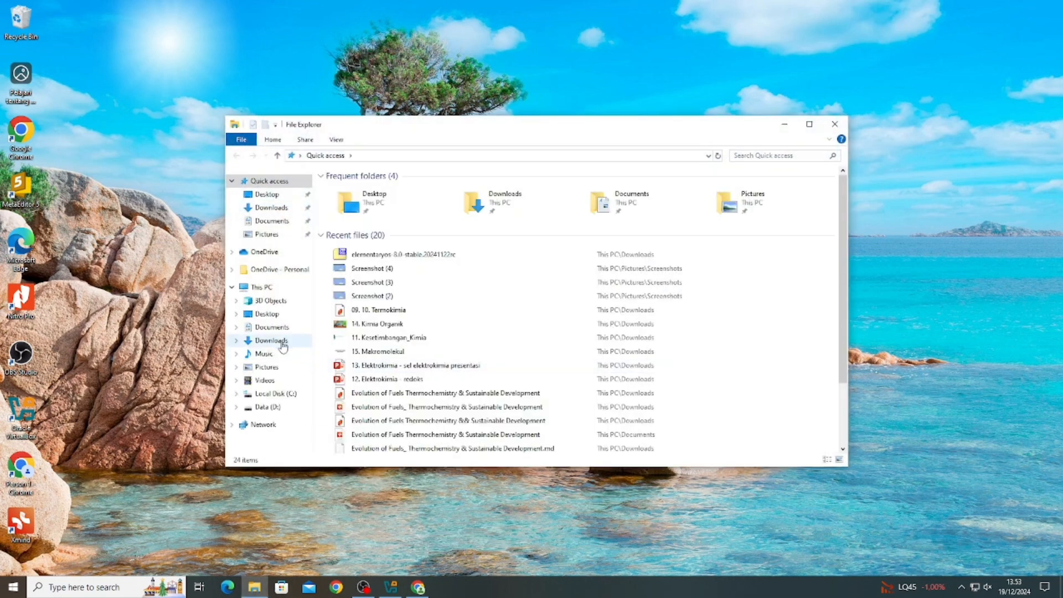
click(271, 340)
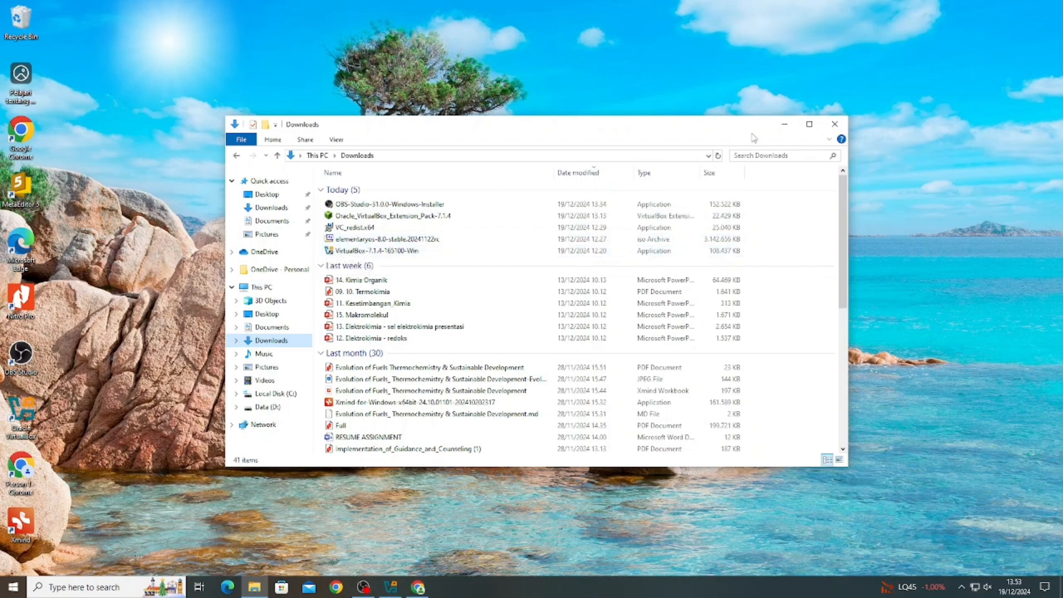
click(786, 127)
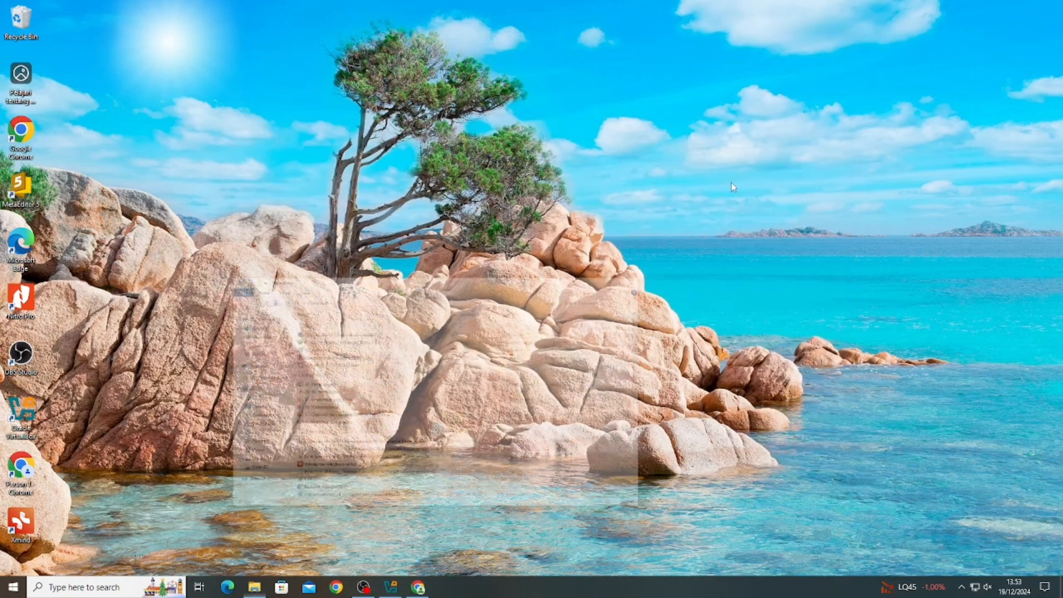
click(390, 588)
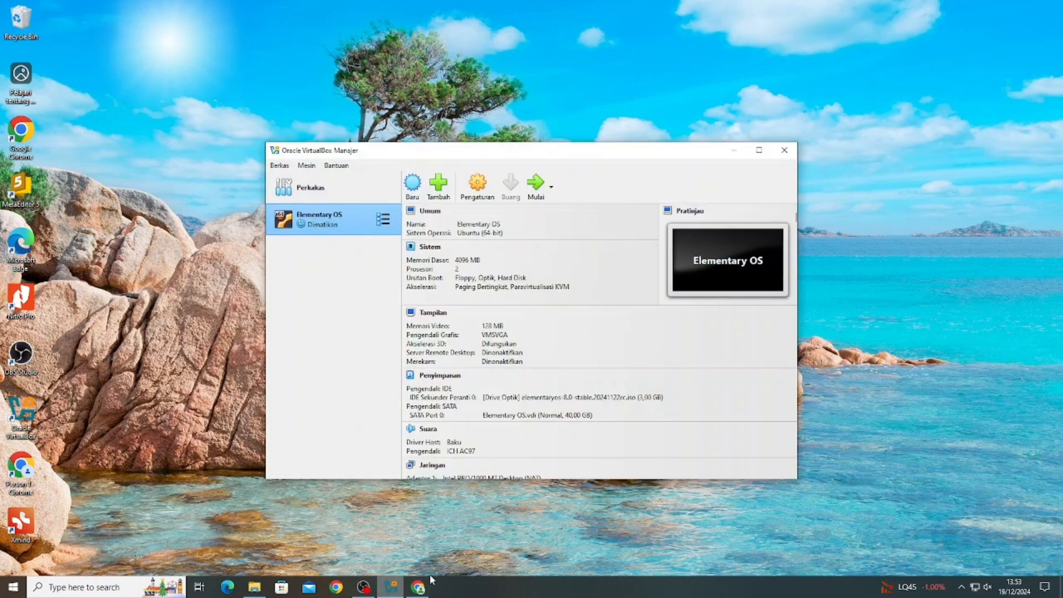
- Remove the old Elementary OS machine from VirtualBox (Singkirkan) and confirm
right_click(361, 221)
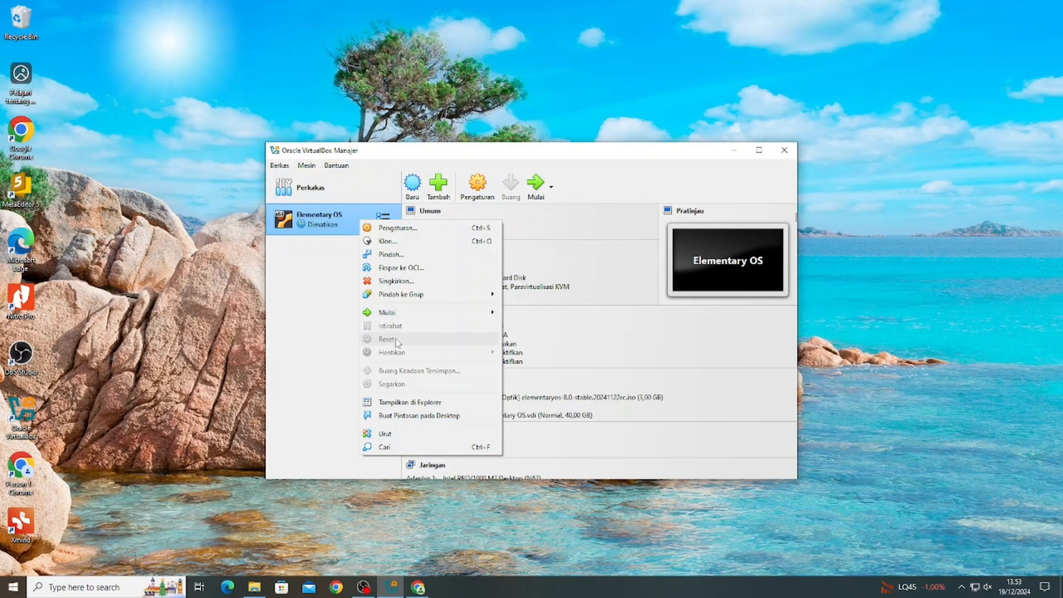
click(394, 281)
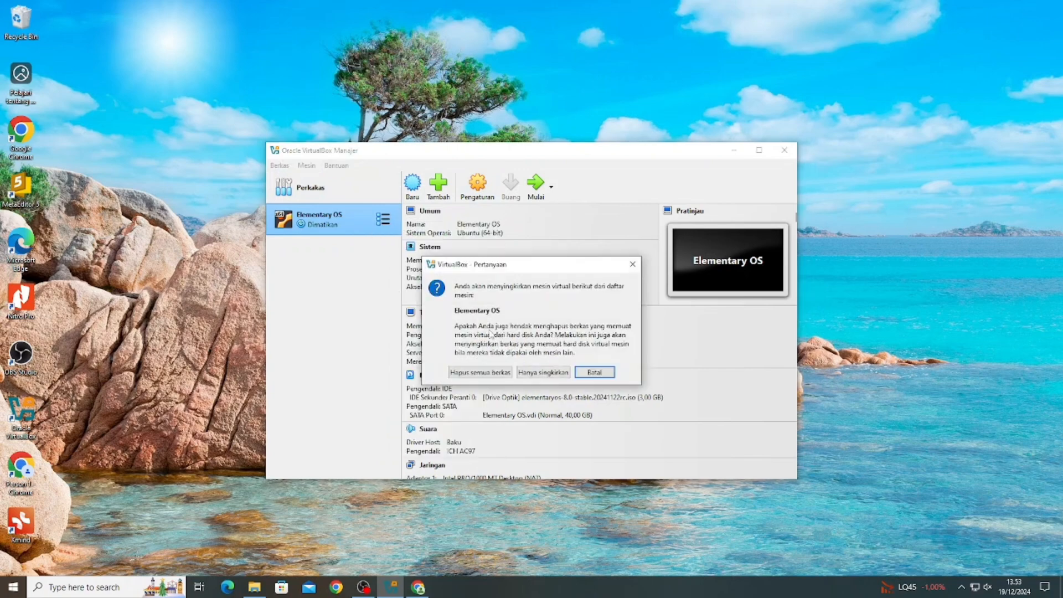
click(501, 374)
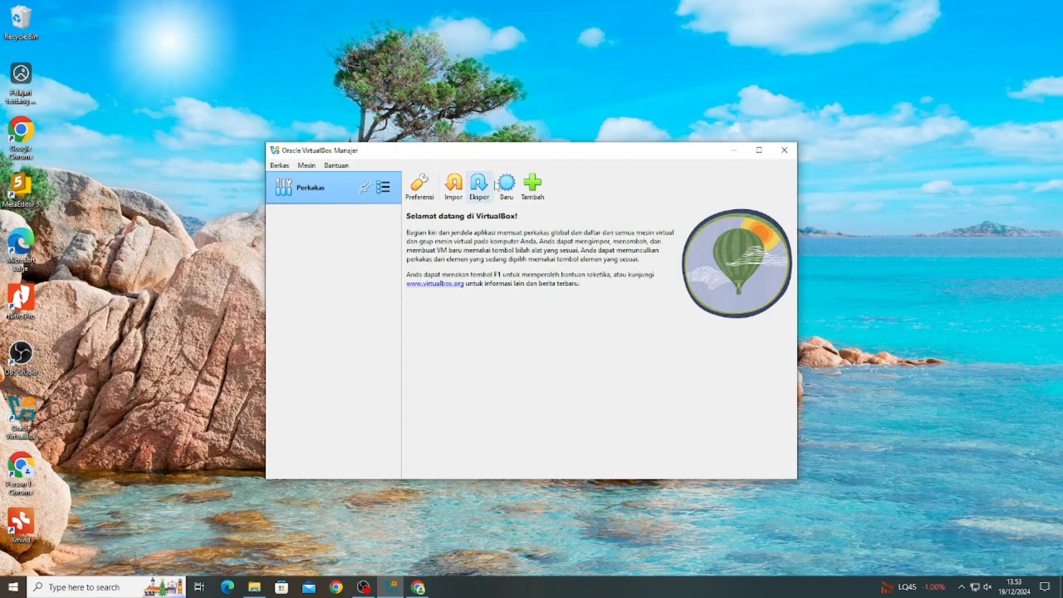
- Create a new machine named Elementary OS with type Linux and subtype Ubuntu (64-bit)
click(507, 184)
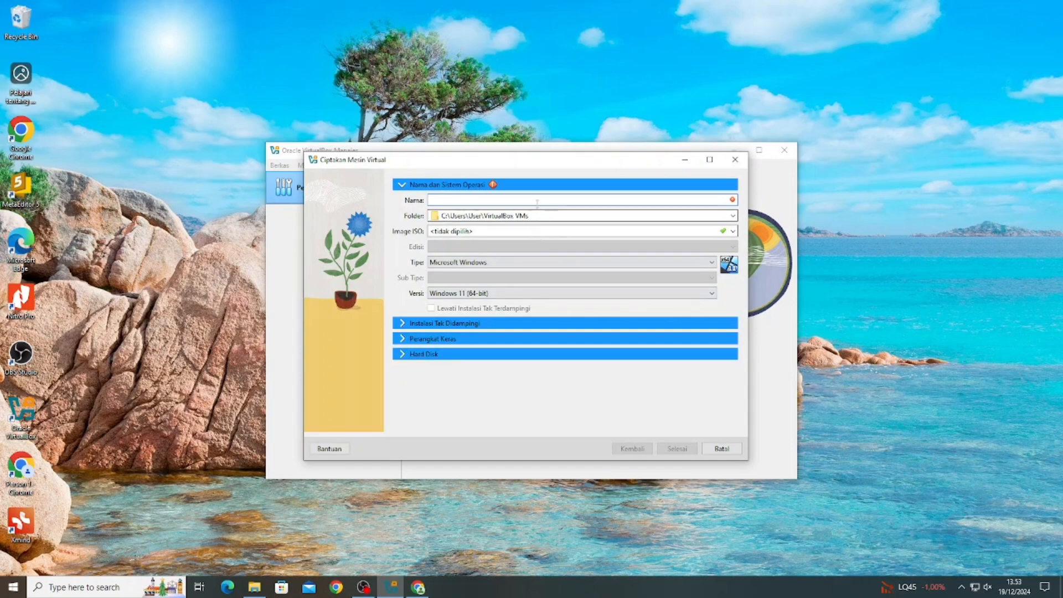
text(Elementary OS)
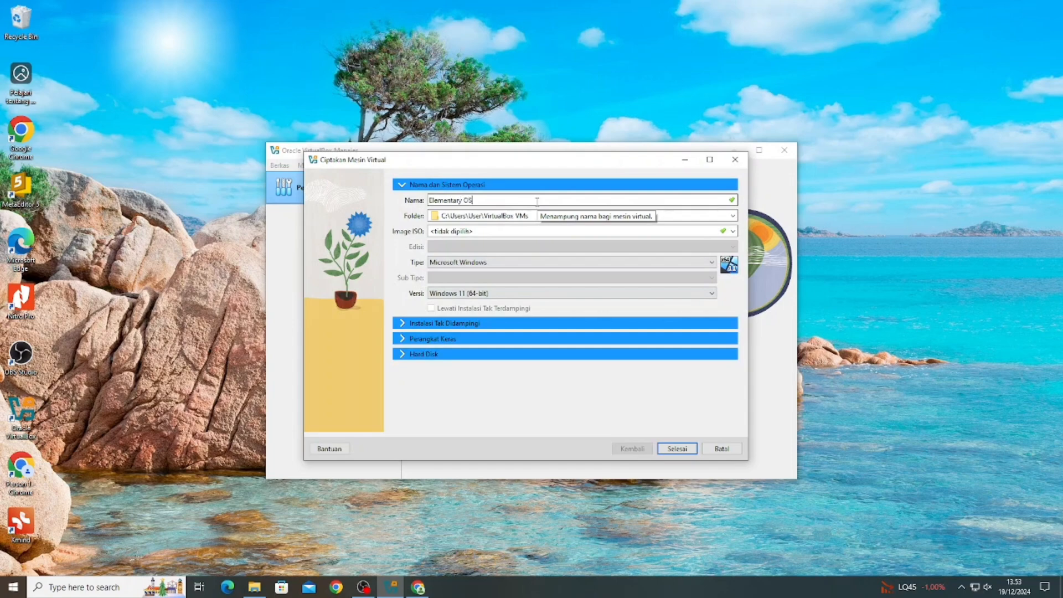
click(500, 264)
click(495, 294)
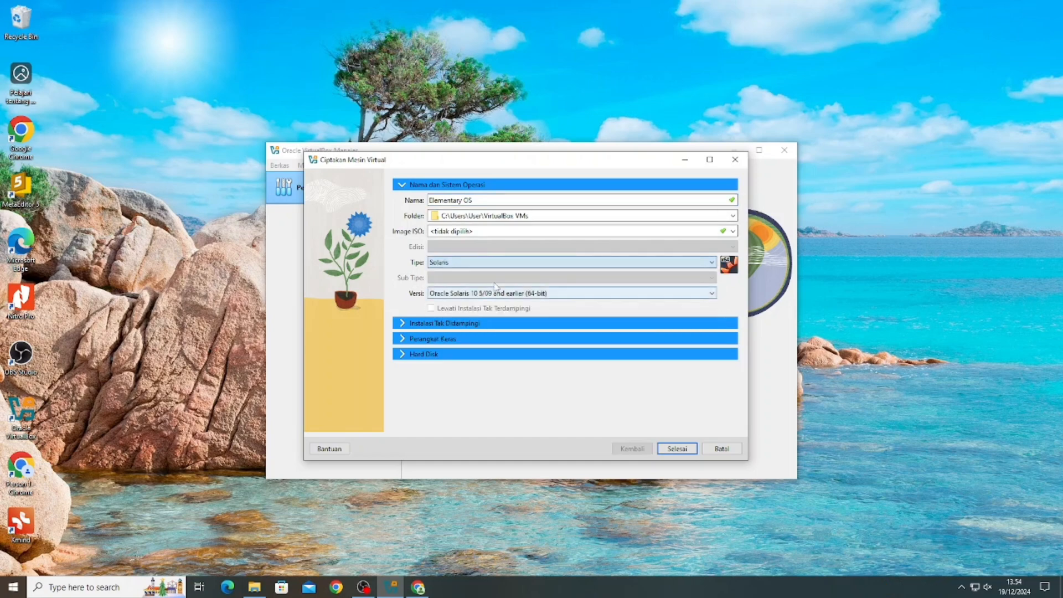
click(500, 263)
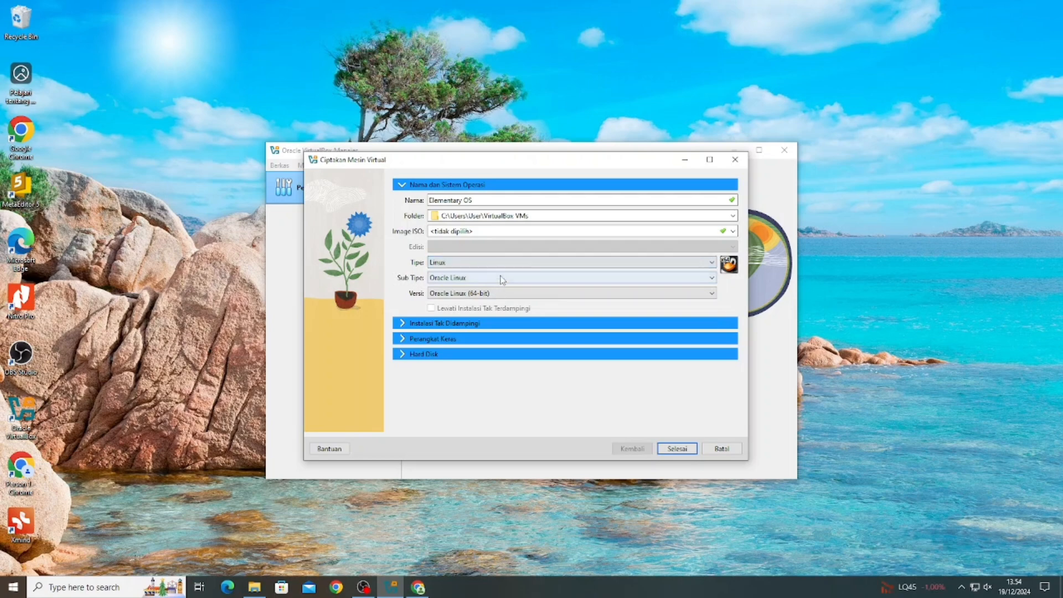
click(502, 280)
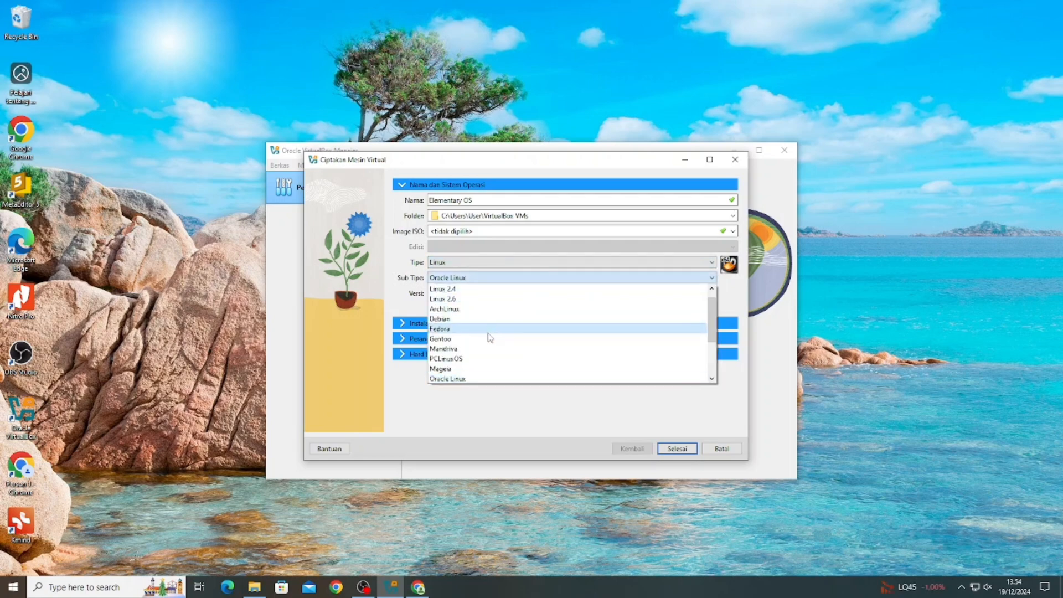
scroll(487, 349, down, 2)
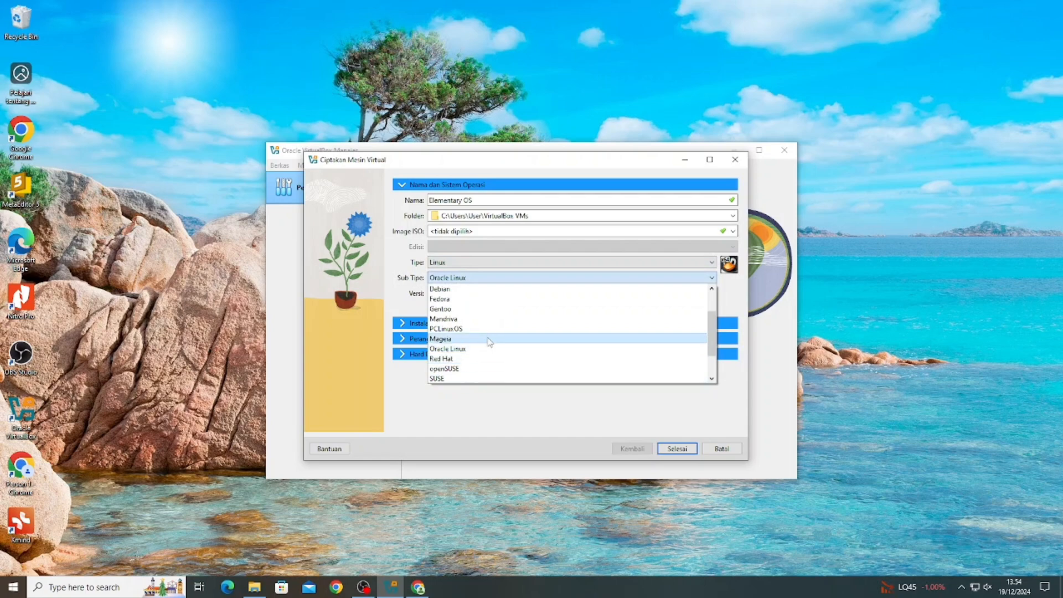
scroll(485, 346, up, 2)
scroll(485, 346, down, 2)
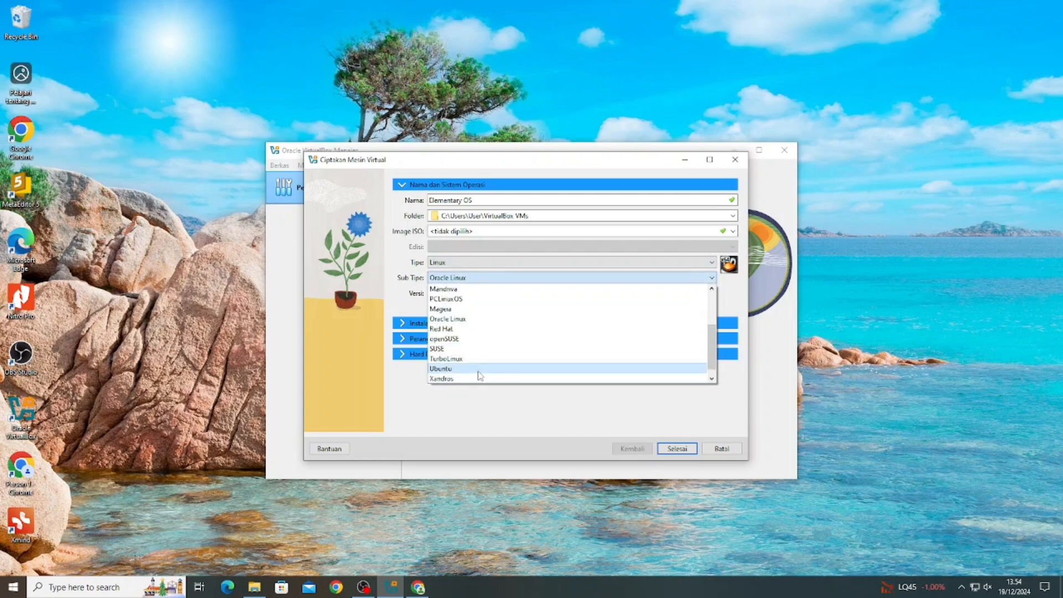
click(480, 369)
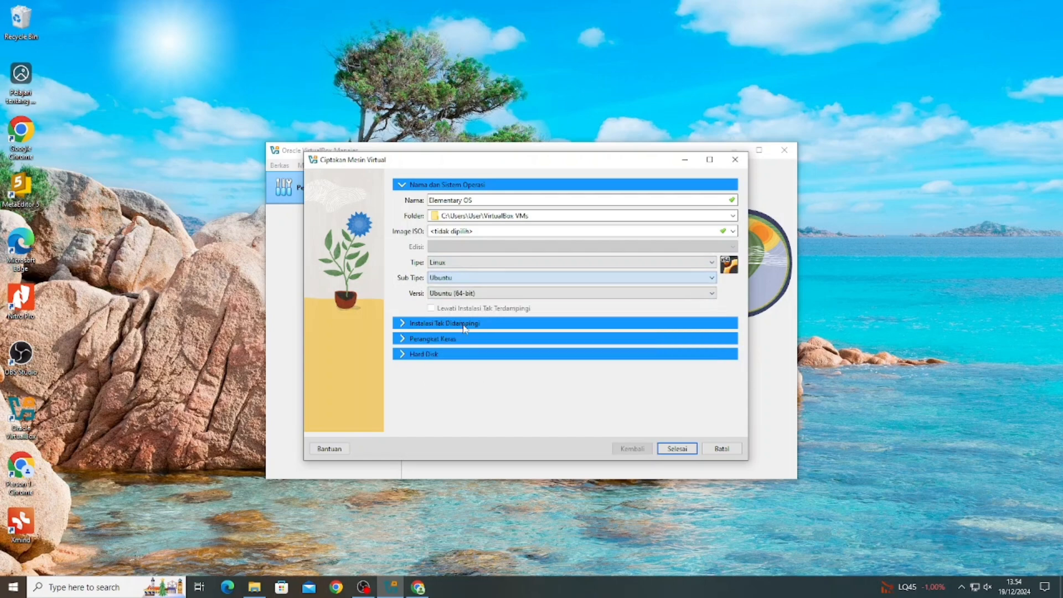
click(501, 324)
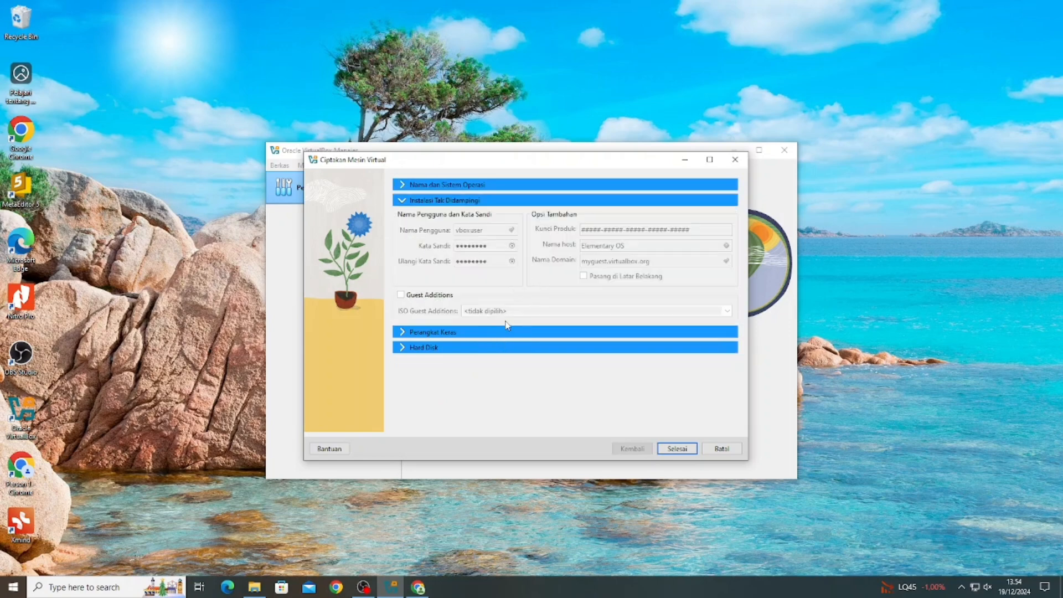
- Set the new machine's base memory (Memori Dasar) to 4096 MB under Hardware
click(507, 332)
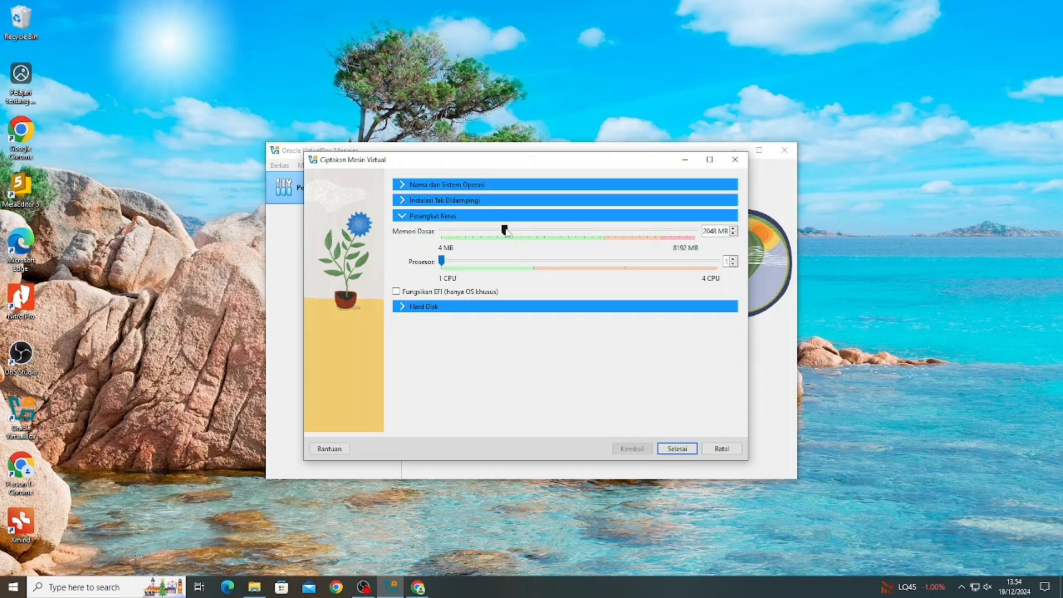
drag(507, 232, 572, 240)
- Assign 2 processors and a 40 GB virtual hard disk, then finish (Selesai) creating the machine
click(484, 268)
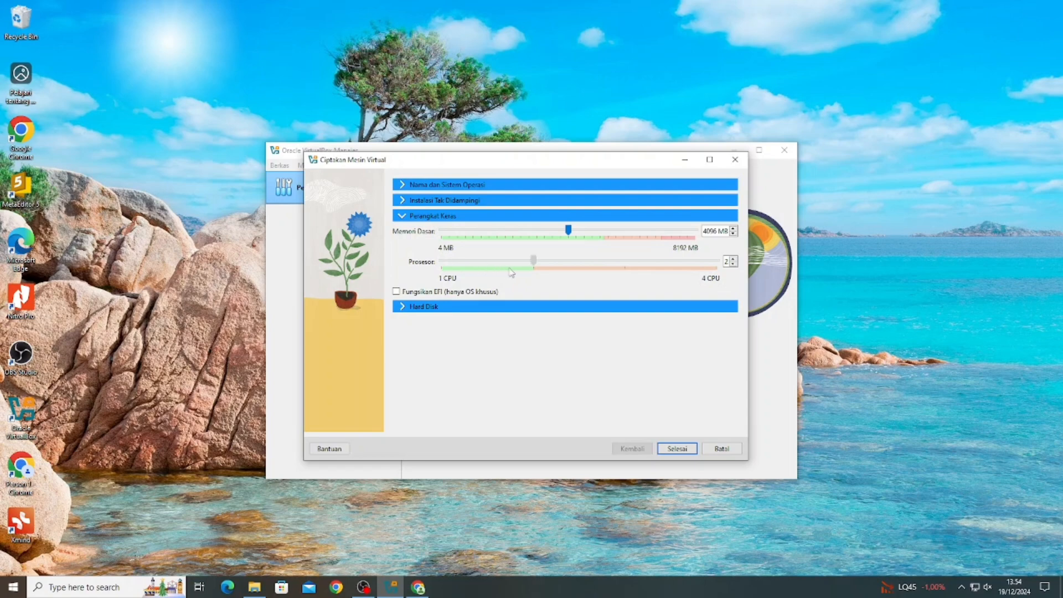
click(403, 308)
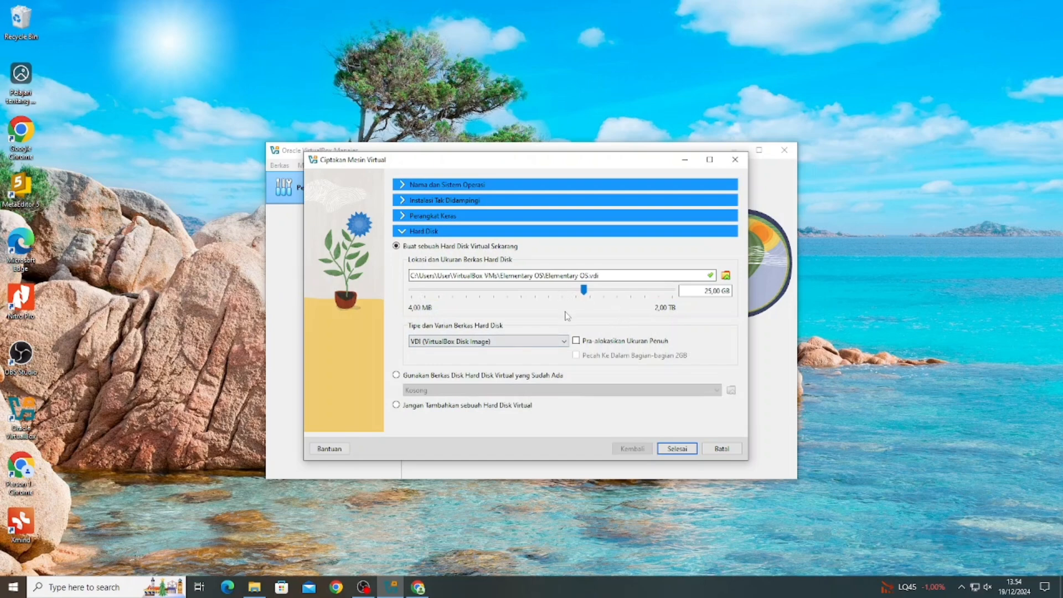
click(712, 291)
key(BackSpace)
key(BackSpace)
text(40)
click(676, 449)
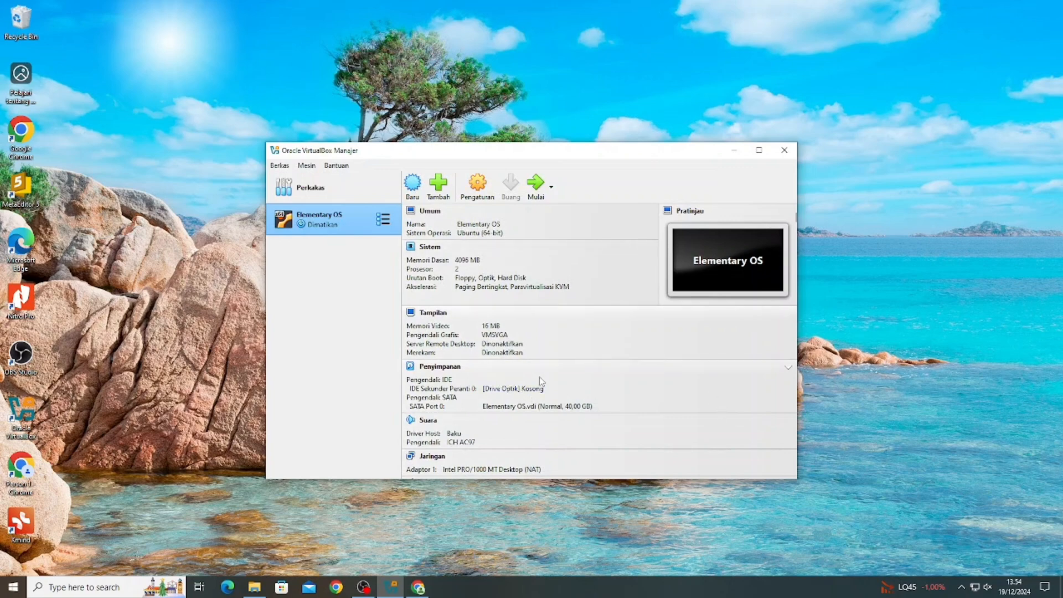
- In Elementary OS settings, review the System tabs and set Display video memory to 128 MB
click(477, 183)
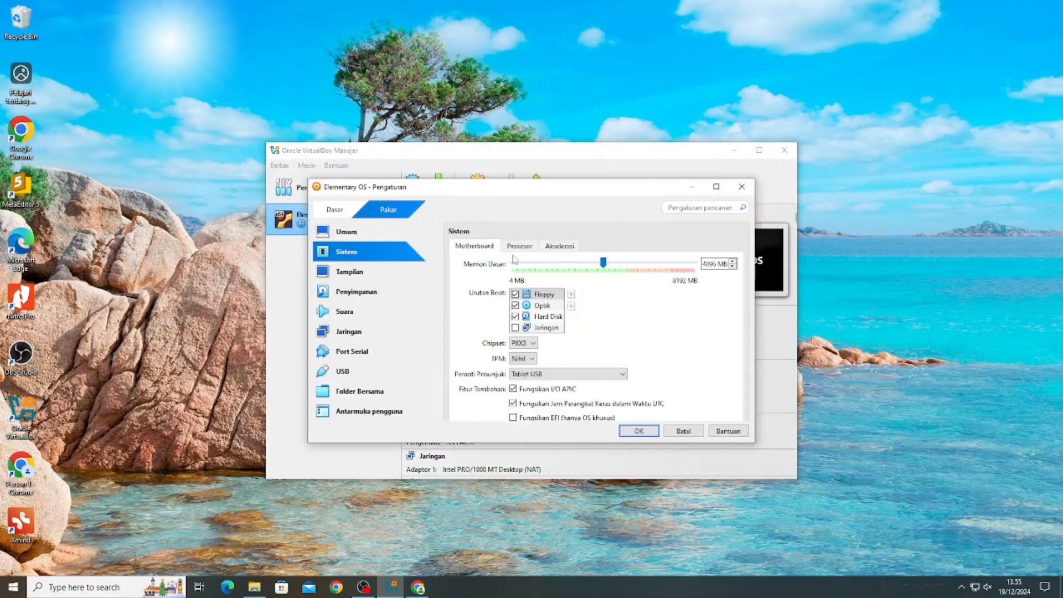
click(515, 250)
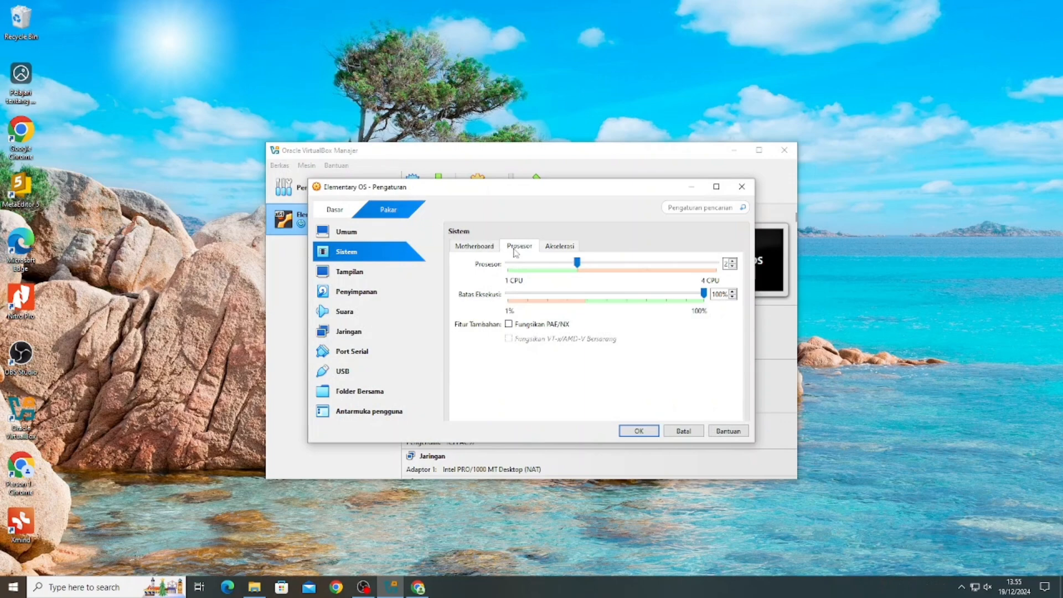
click(550, 247)
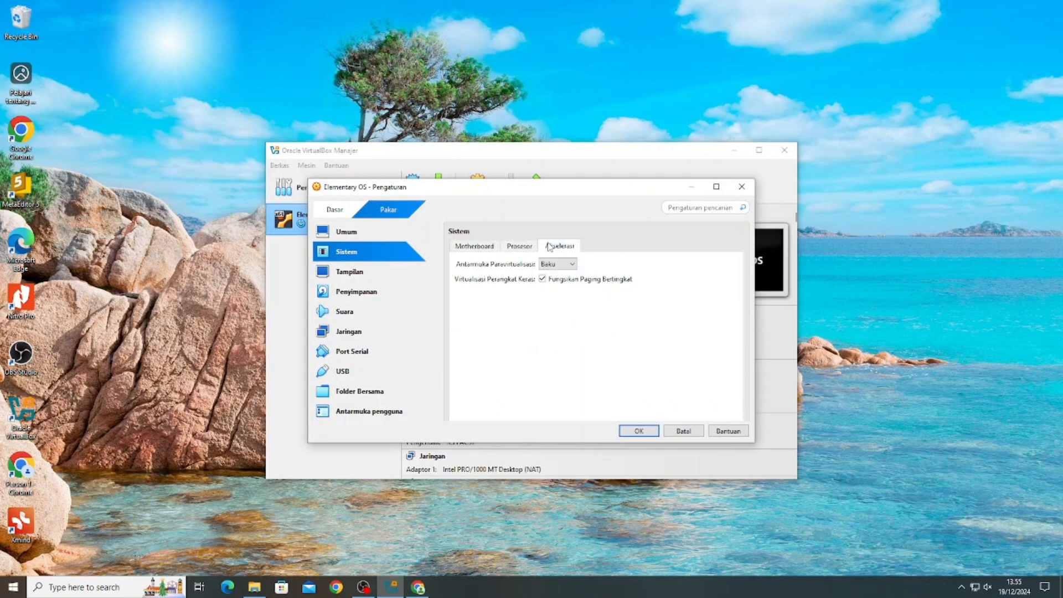
click(476, 252)
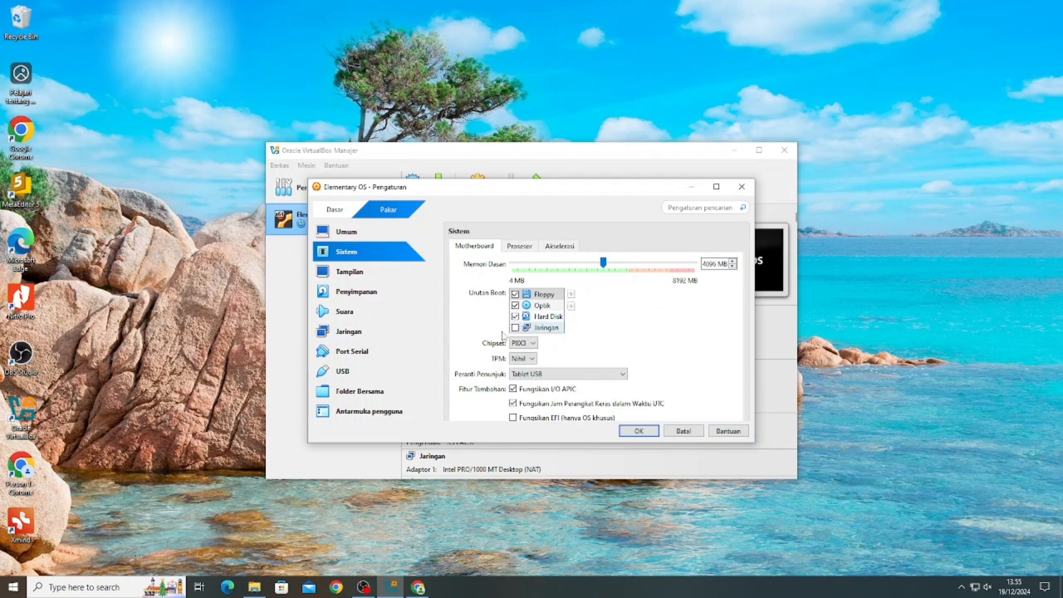
click(386, 274)
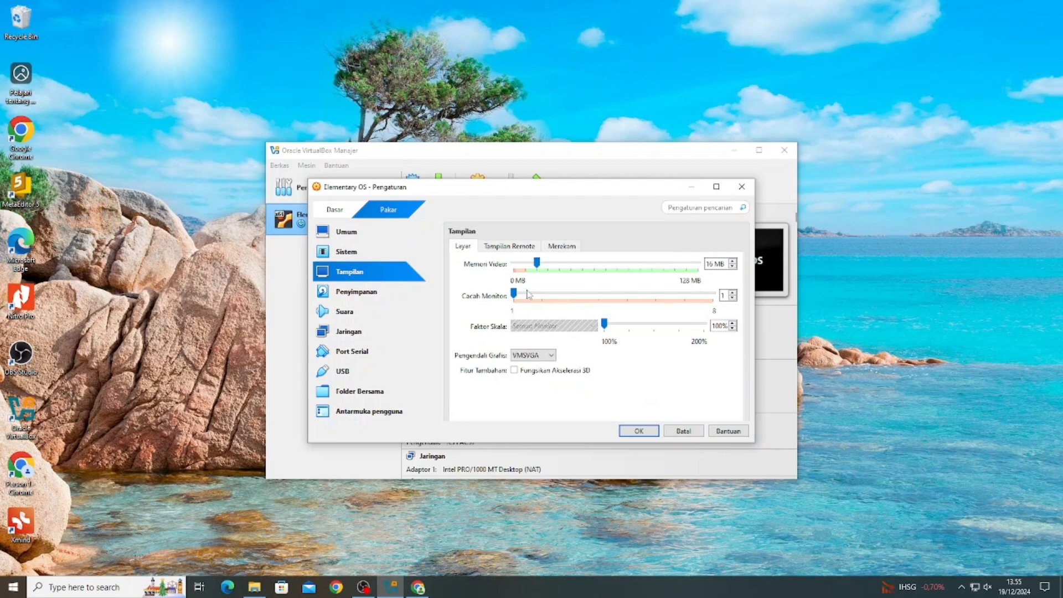
drag(536, 263, 760, 260)
click(360, 302)
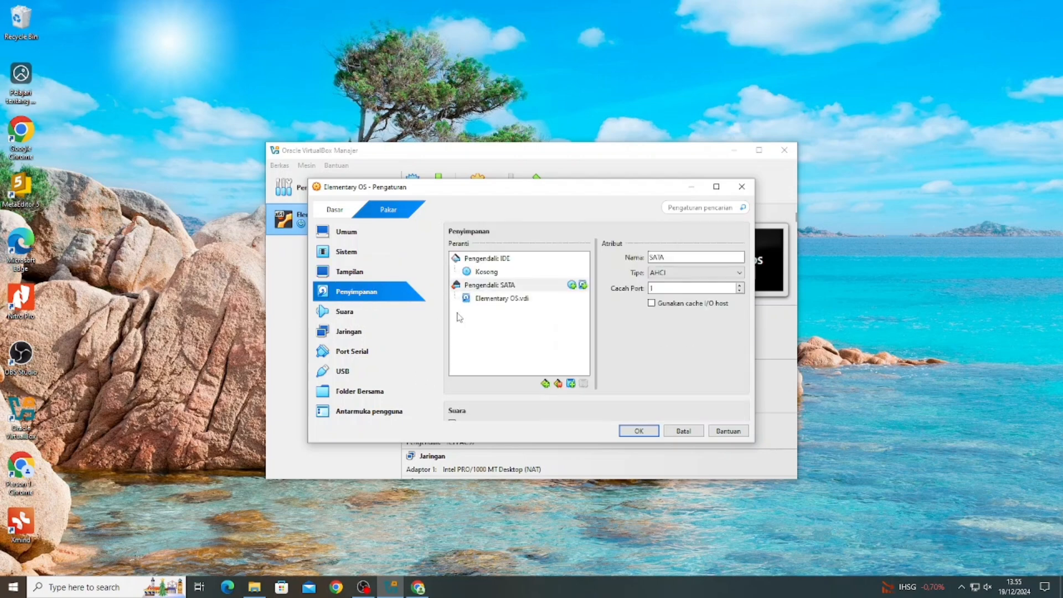
- Mount the elementaryos-8.0-stable ISO in the IDE optical drive and save the settings
click(481, 274)
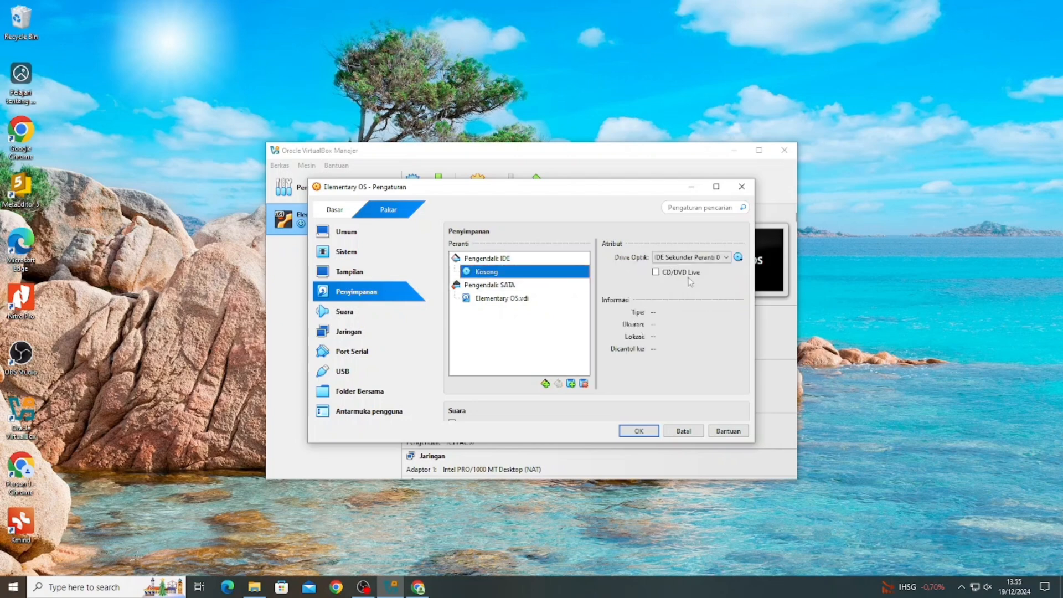
click(738, 258)
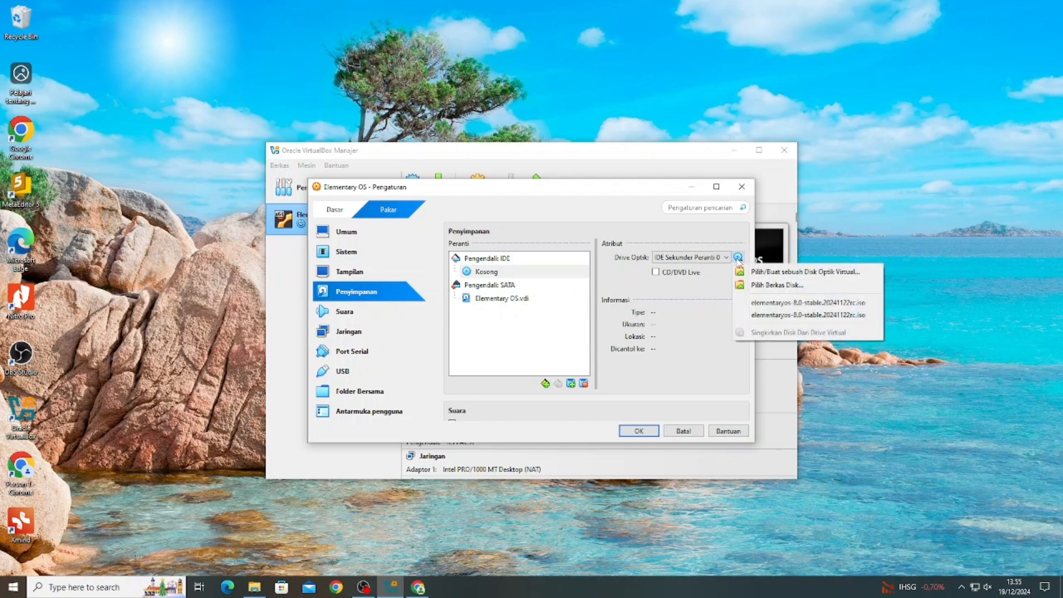
click(748, 285)
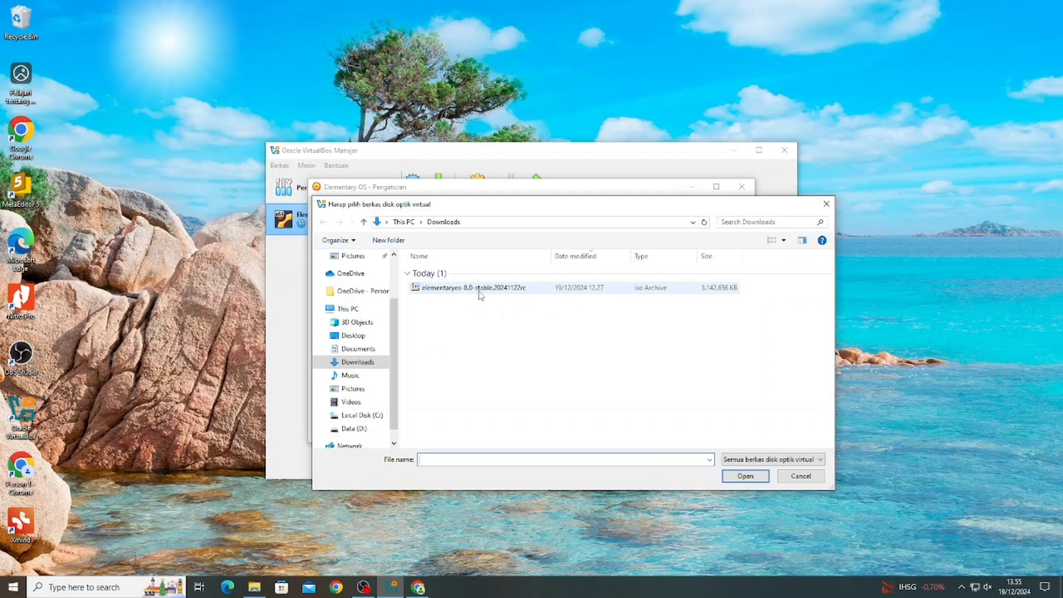
click(480, 291)
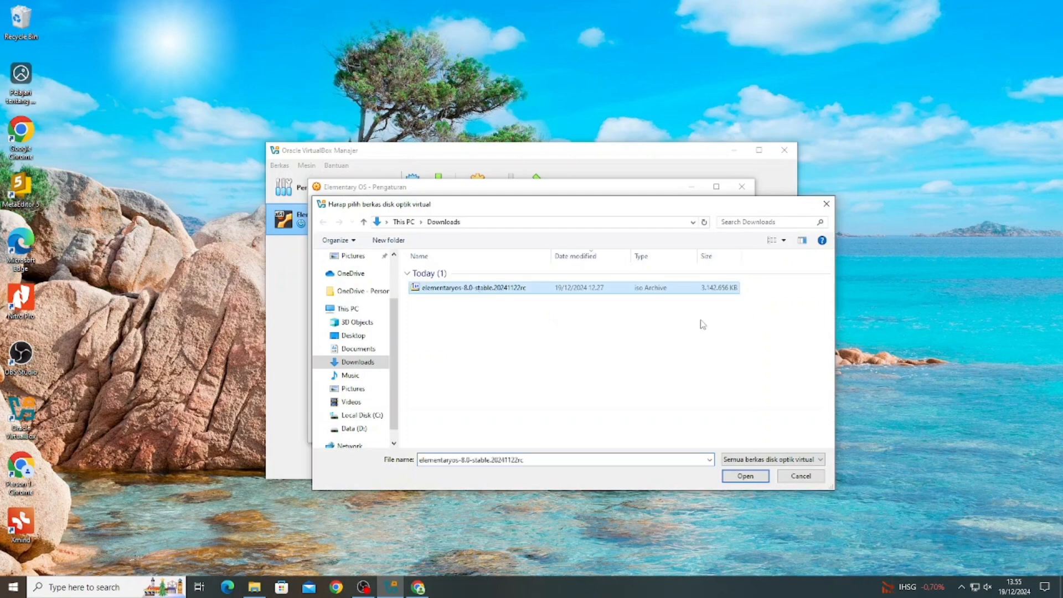
click(746, 477)
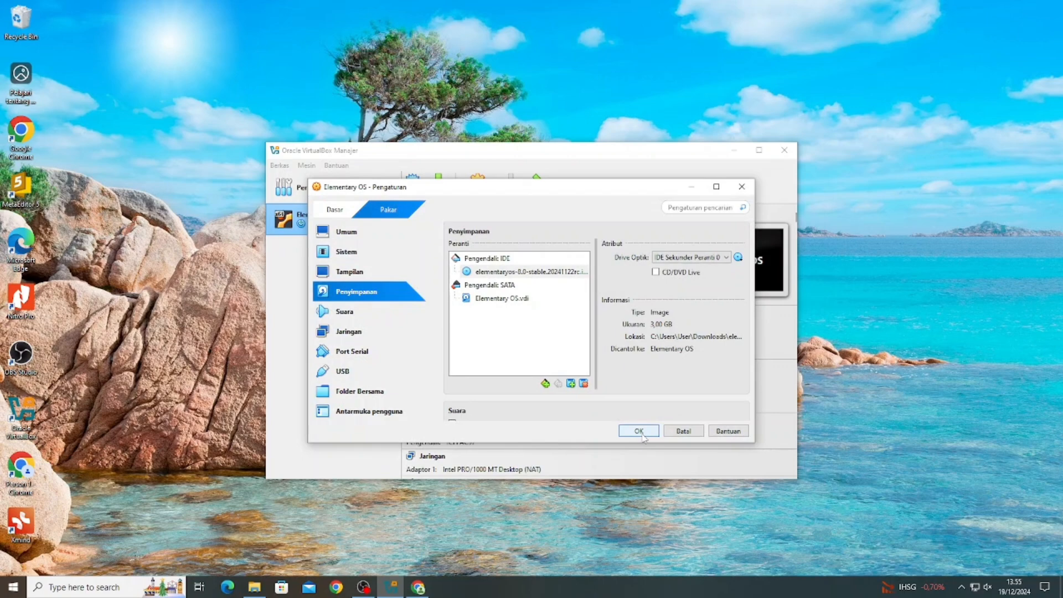
click(641, 433)
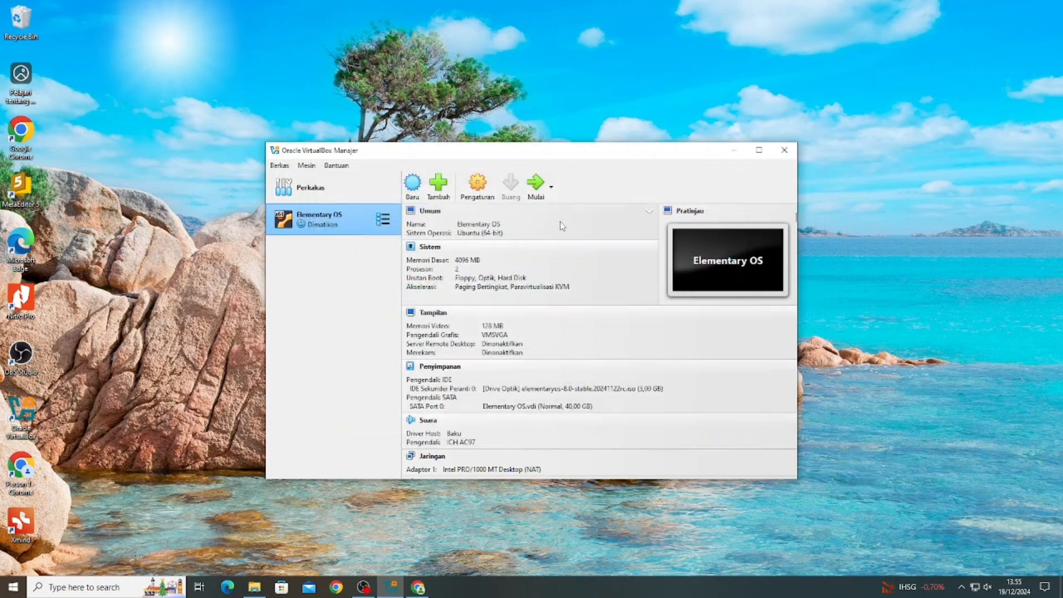
- Boot the Elementary OS VM to its installer language screen, power it off, then return to Chrome
click(537, 185)
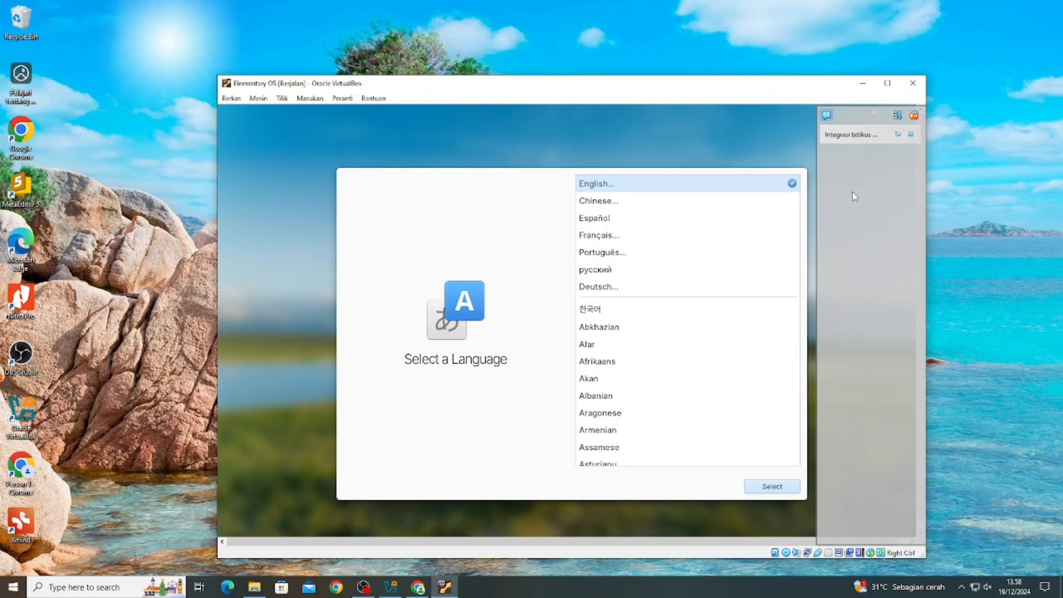
click(913, 83)
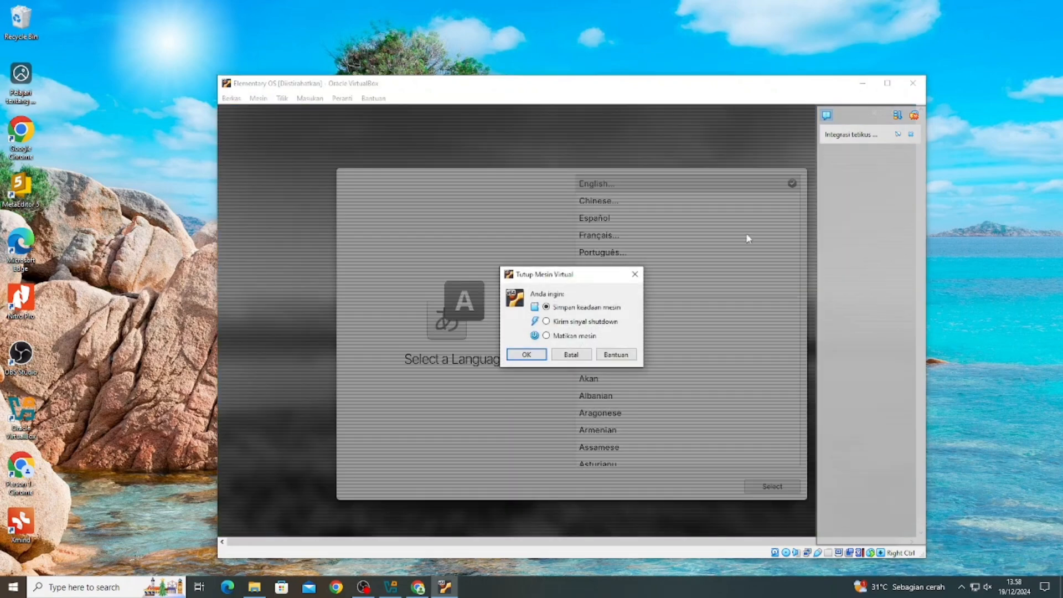
click(576, 336)
click(526, 355)
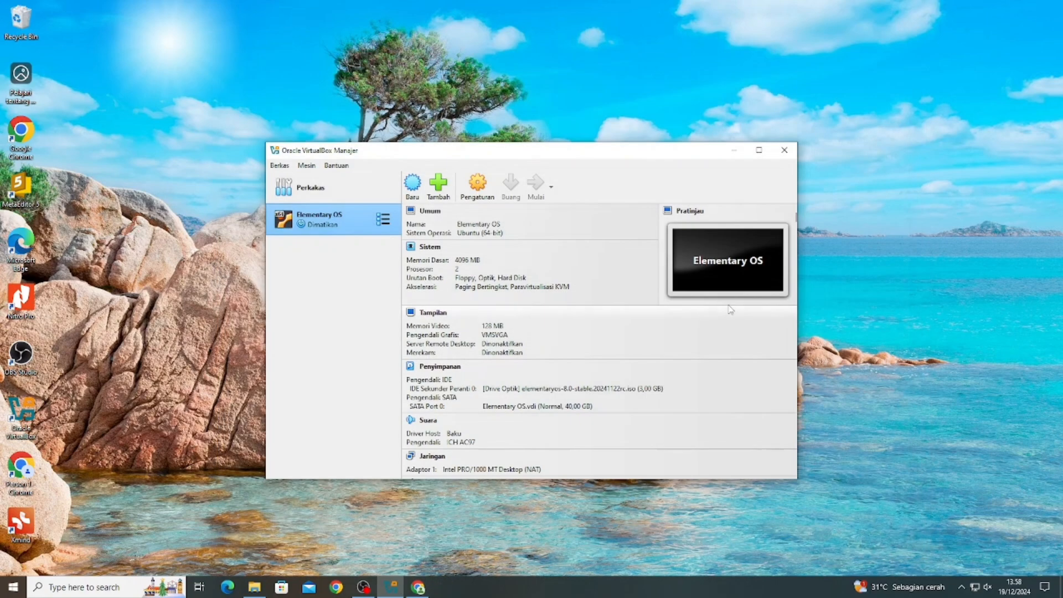
click(418, 587)
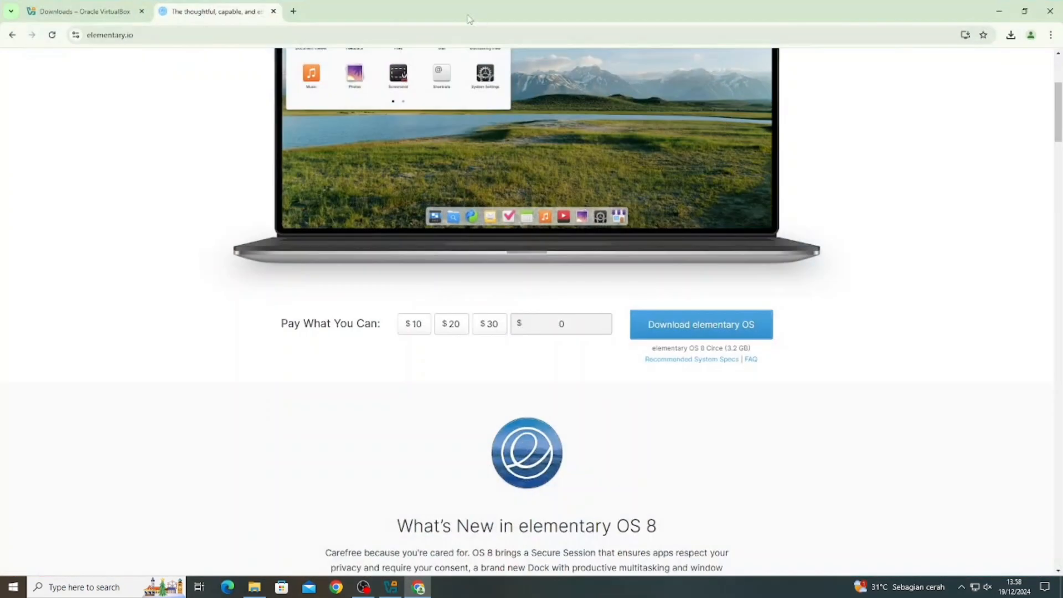
- Search Google for 'virtual box' in a new tab and reach the virtualbox.org Downloads page
click(294, 11)
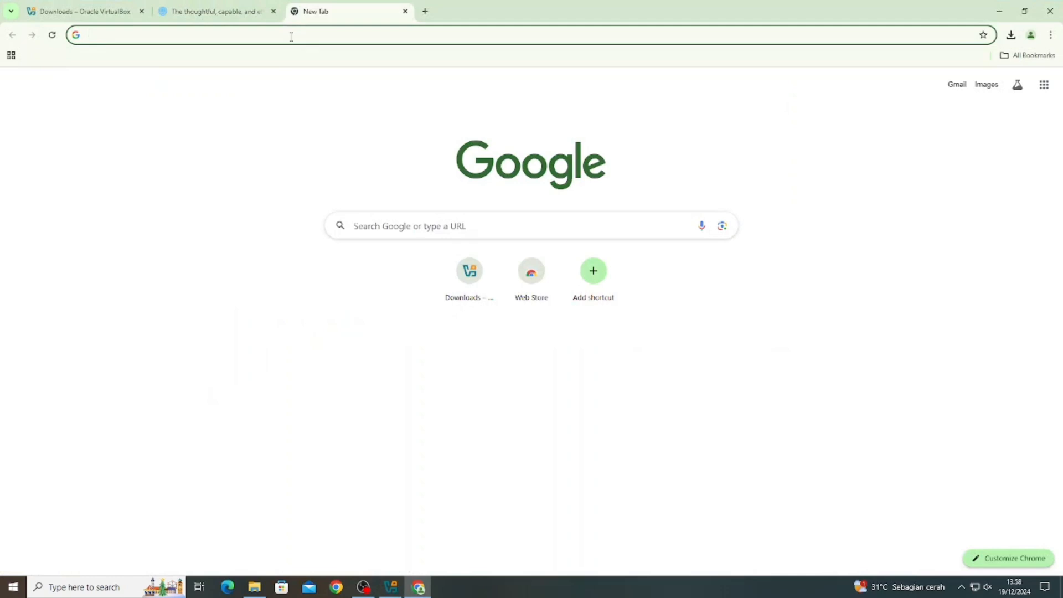
text(virtual)
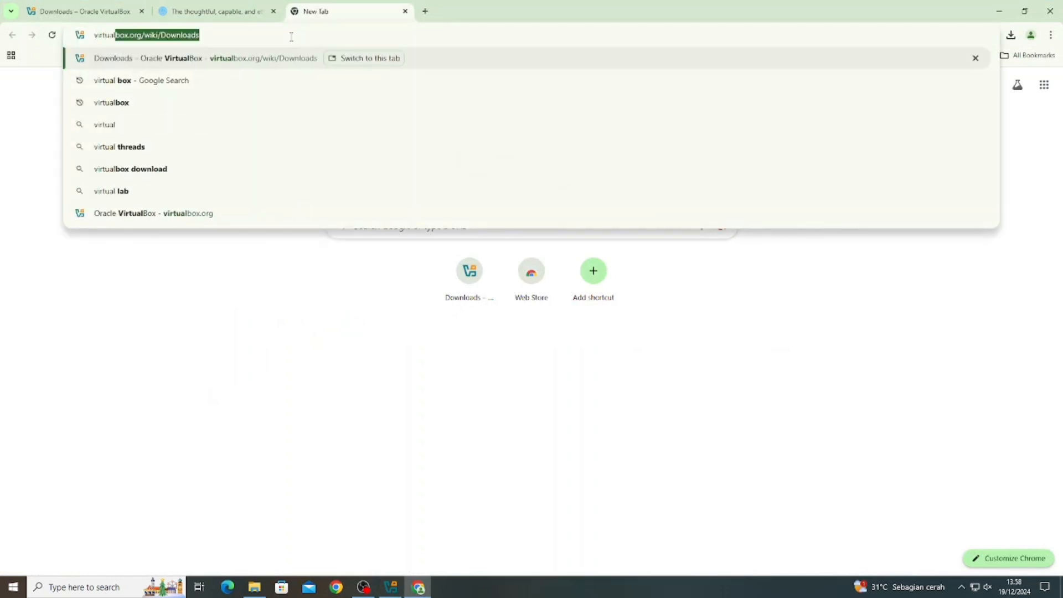
click(280, 81)
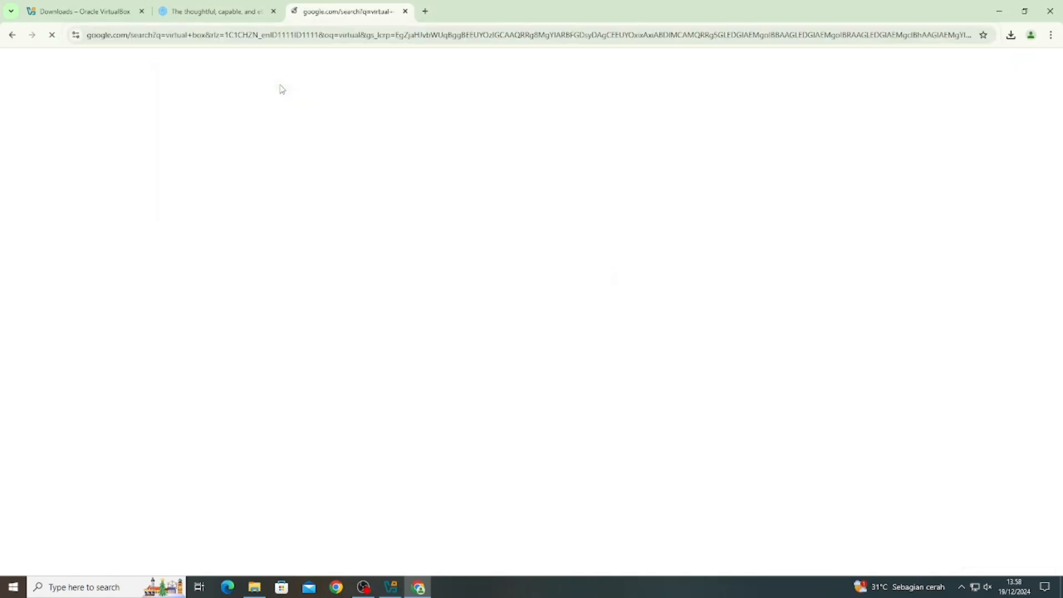
click(202, 169)
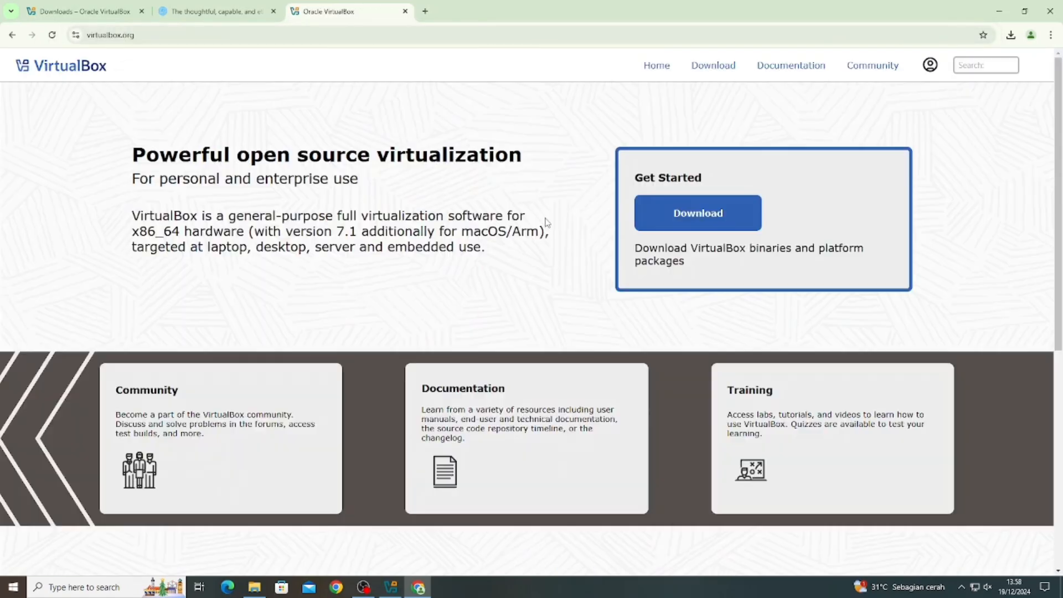
click(683, 217)
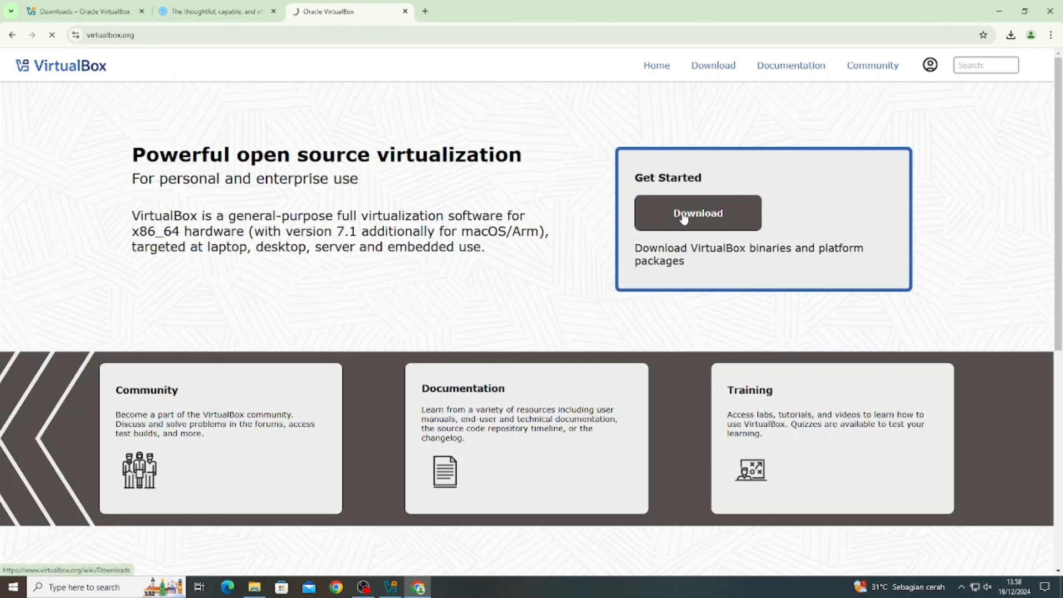
- Download the VirtualBox 7.1.4 Extension Pack and minimize Chrome
scroll(599, 175, down, 1)
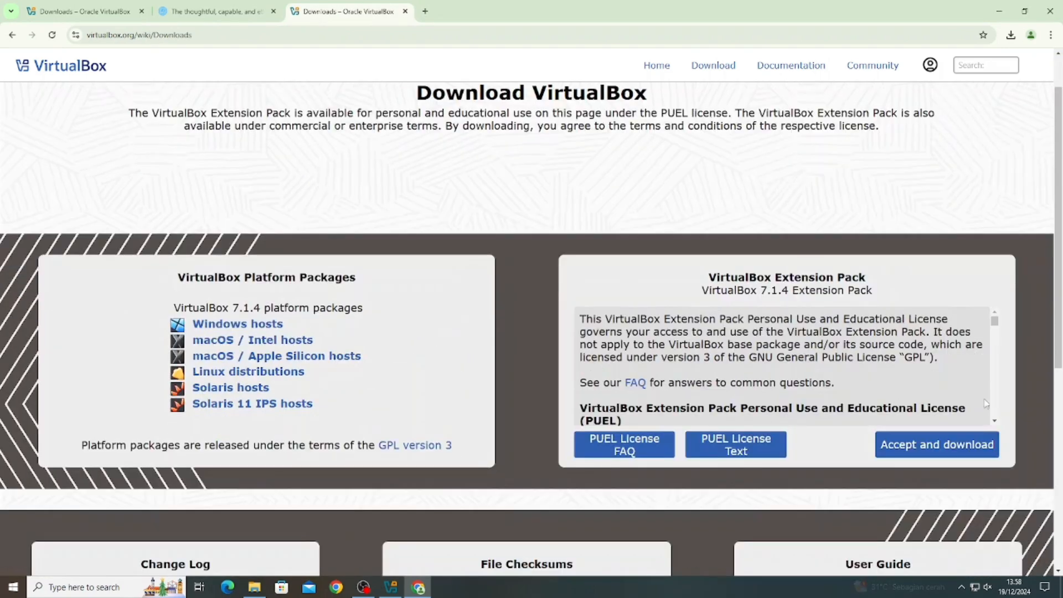
click(958, 453)
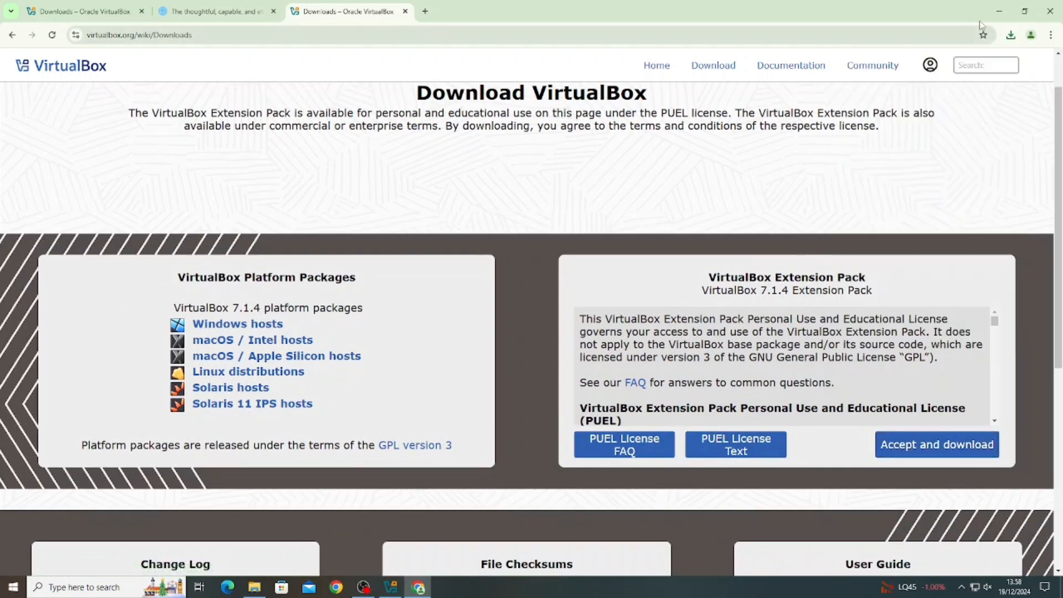
click(999, 12)
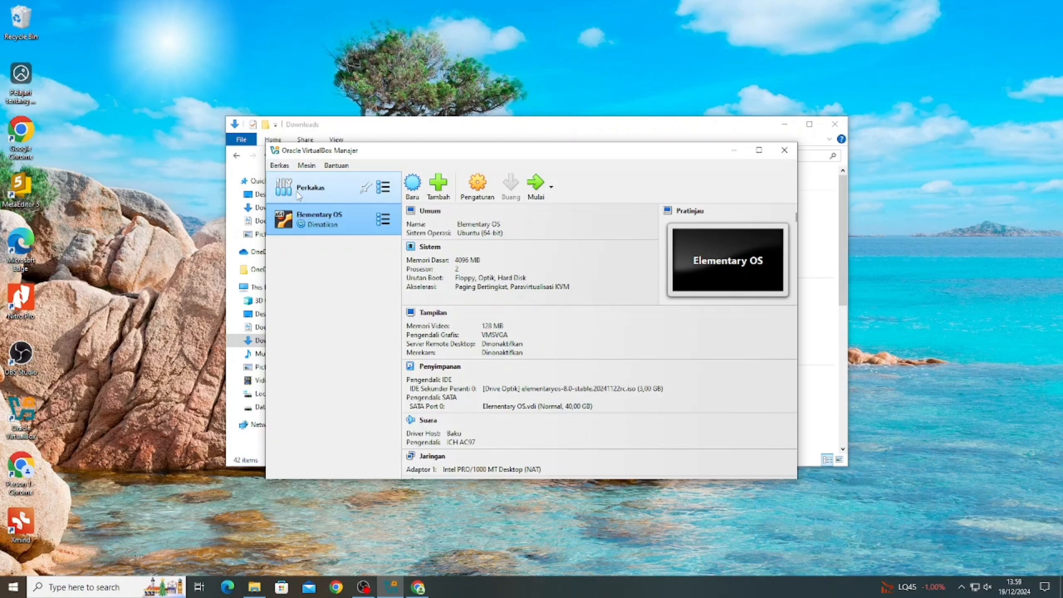
- Install the Oracle_VirtualBox_Extension_Pack-7.1.4 file through the Extensions manager, accepting the license
click(385, 193)
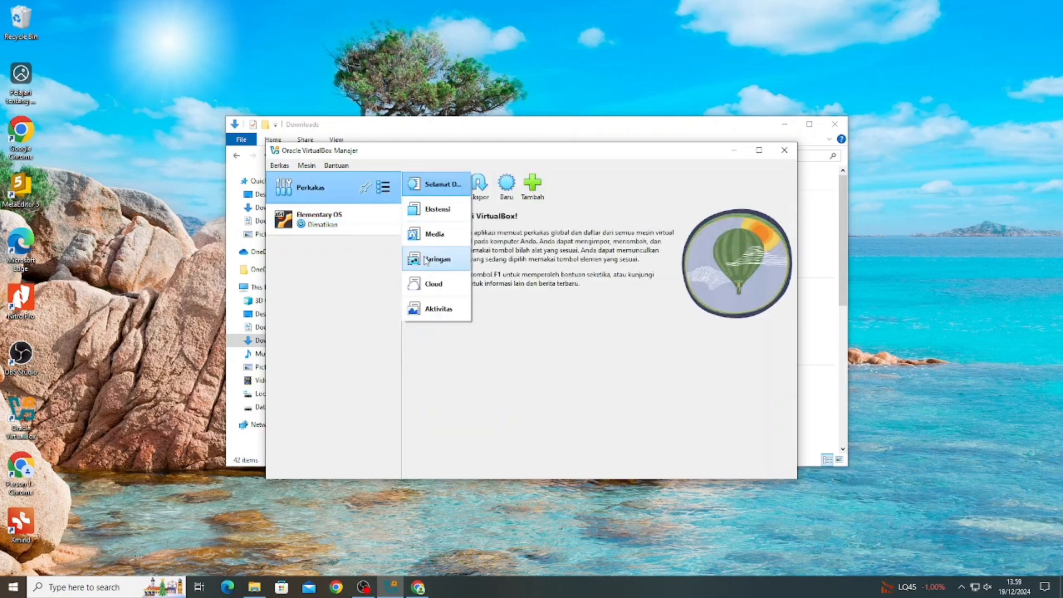
click(435, 209)
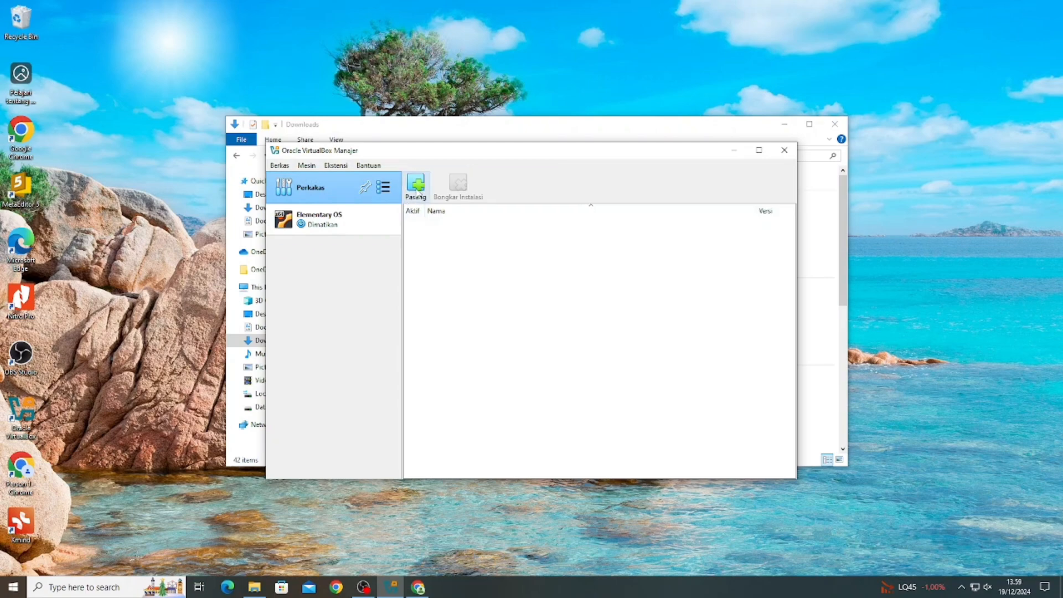
click(416, 186)
click(453, 263)
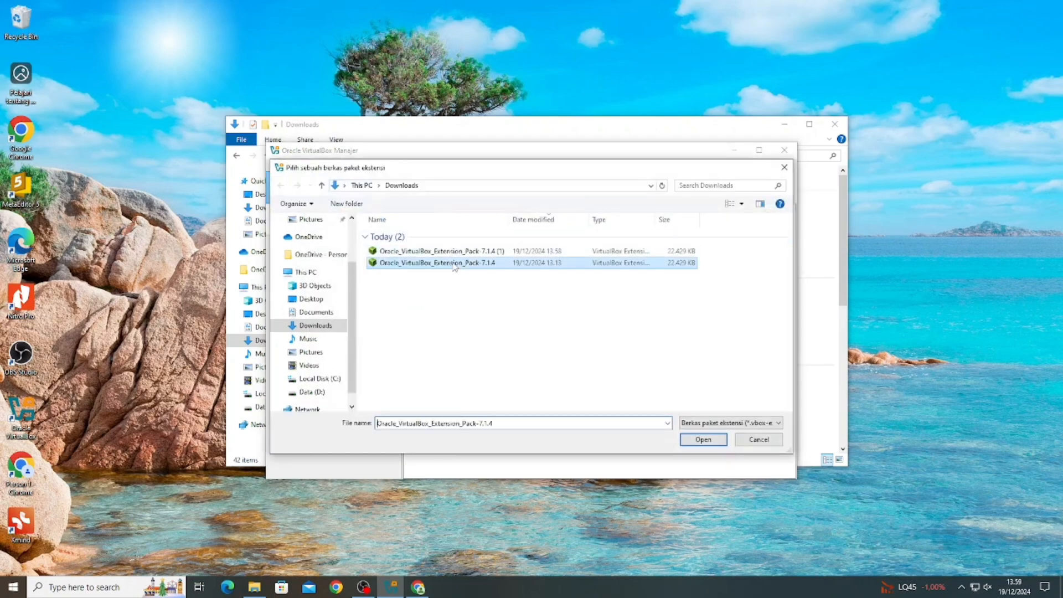
click(714, 442)
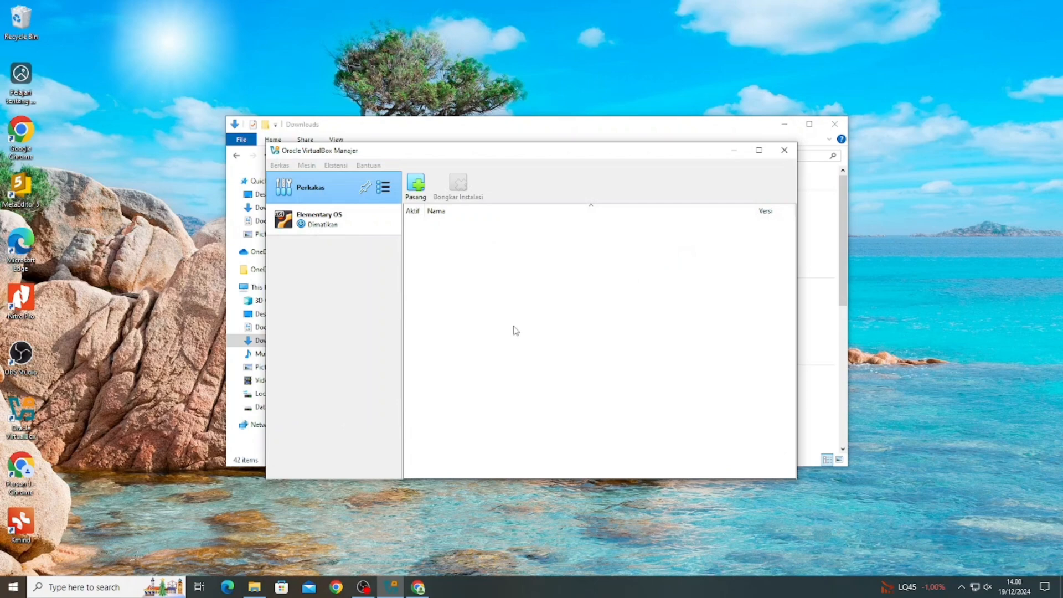
click(613, 430)
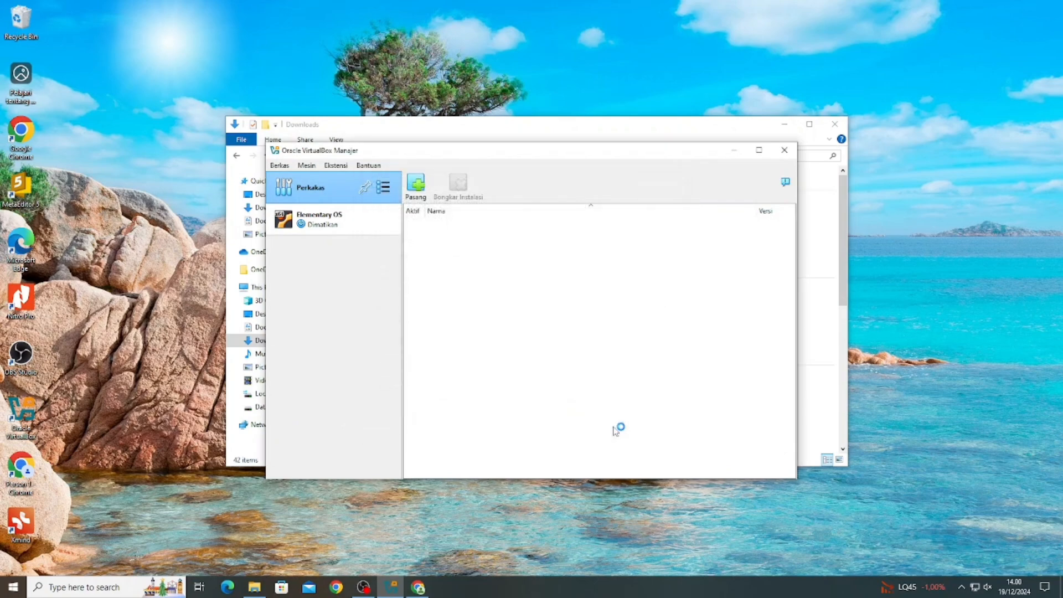
- Enable EFI on the System page of the Elementary OS machine's settings
click(320, 219)
click(469, 192)
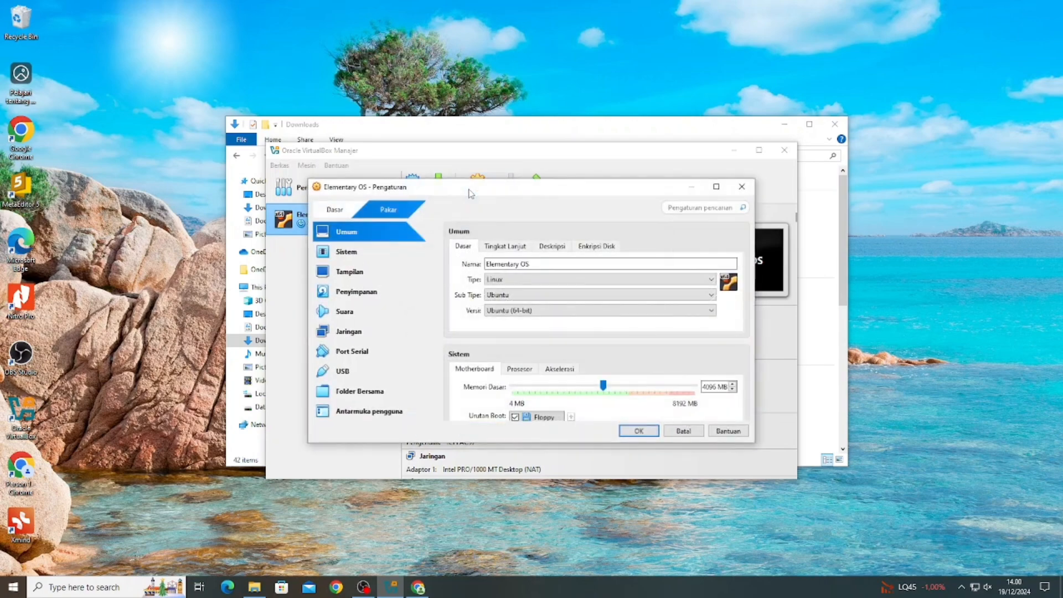
click(347, 252)
click(513, 385)
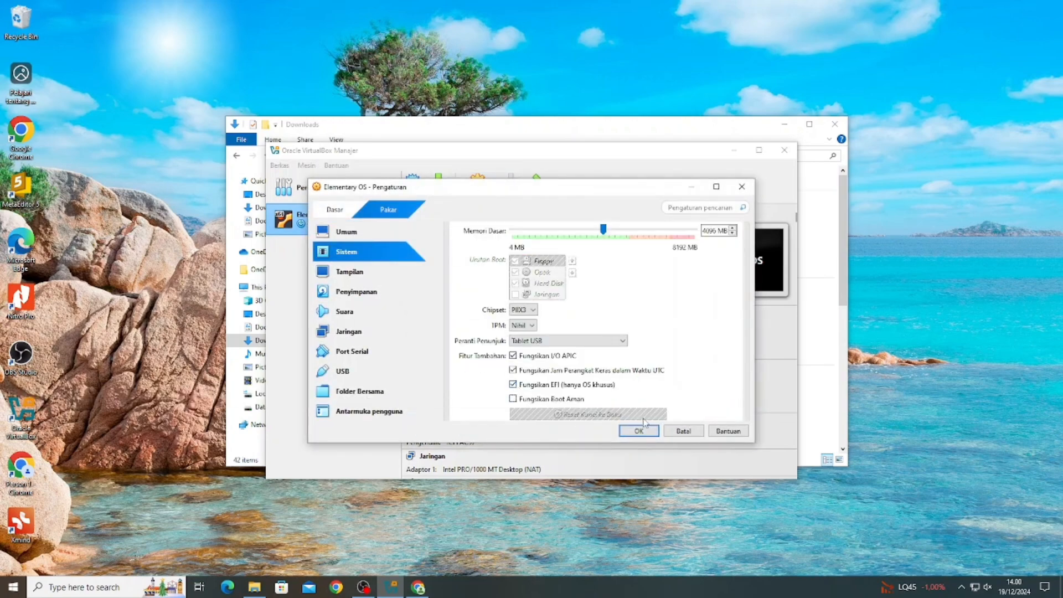
- Save the EFI setting, boot the VM, and pick Bahasa Indonesia as the installer language
click(639, 431)
click(536, 187)
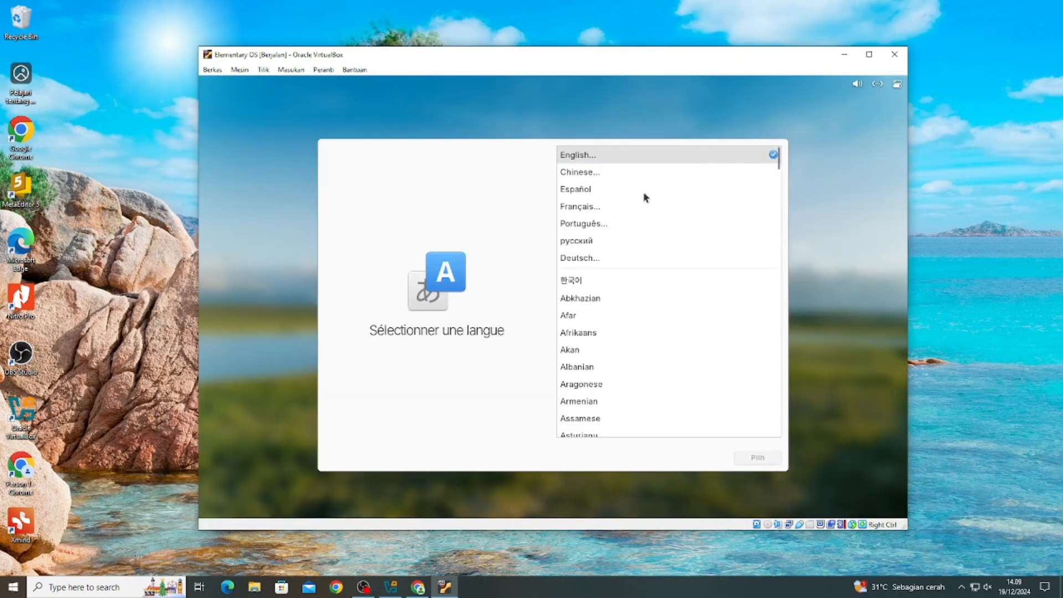
scroll(620, 207, down, 6)
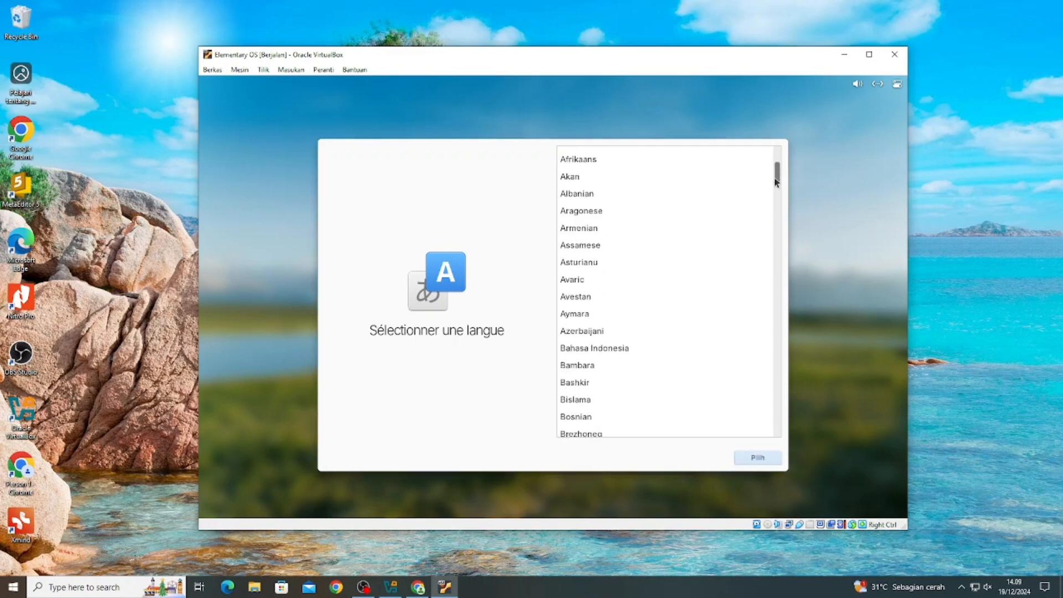
click(620, 206)
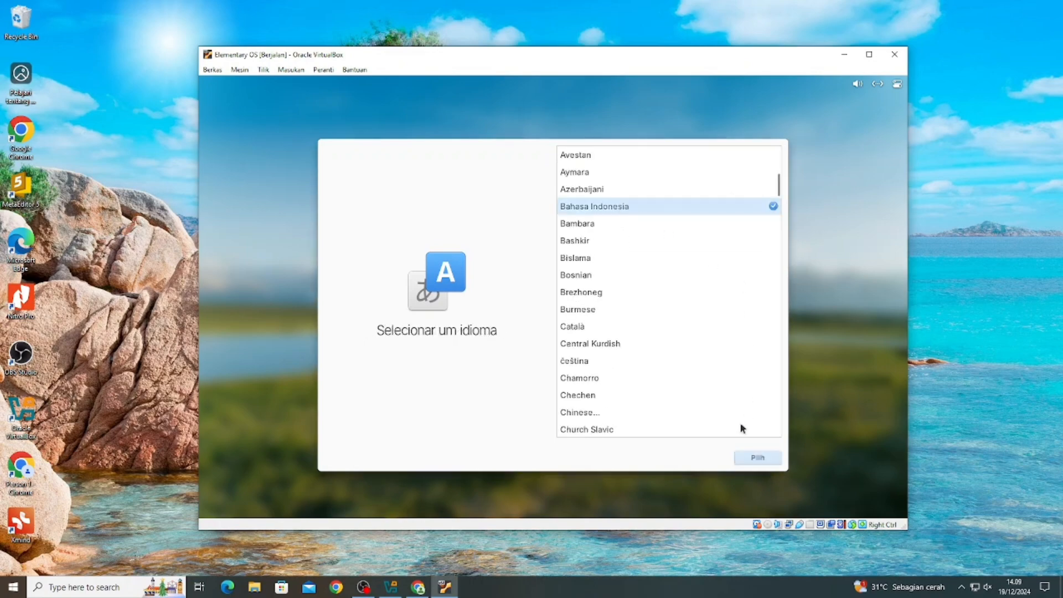
click(757, 462)
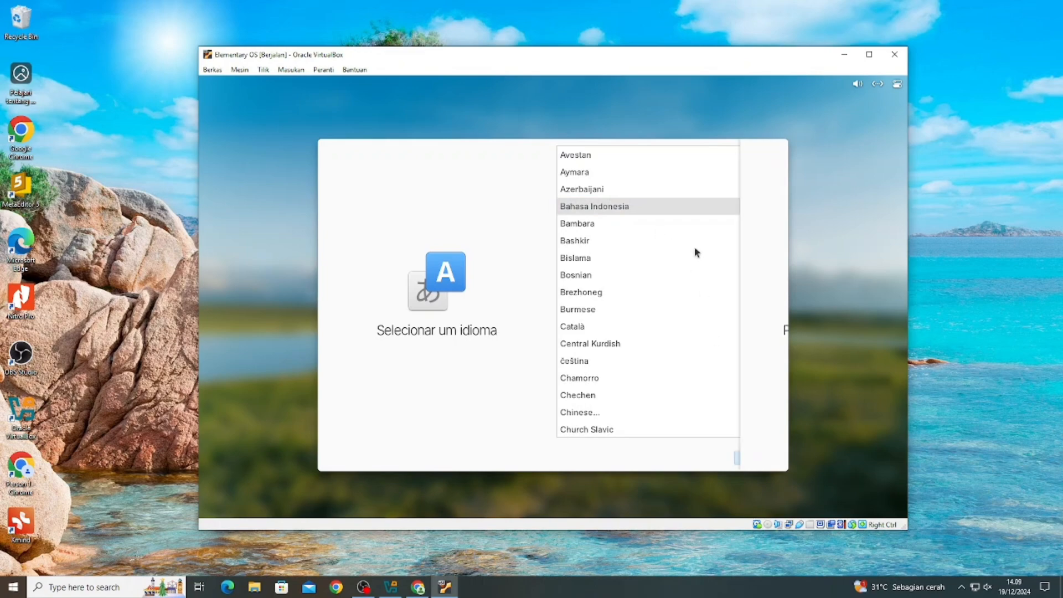
- Choose the Inggris (AS) keyboard layout and continue
scroll(778, 170, down, 10)
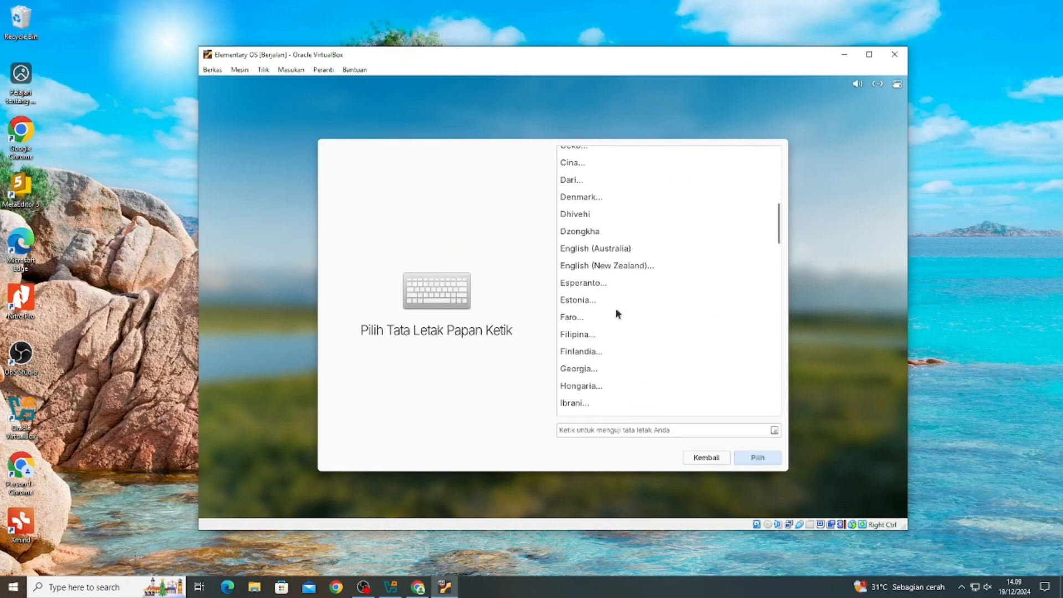
click(592, 335)
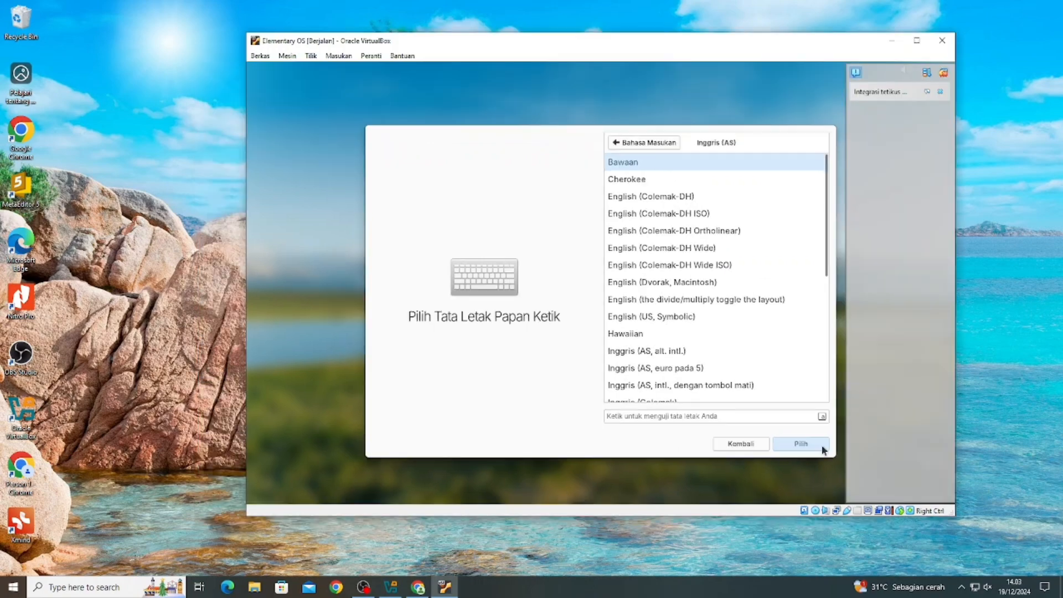
click(821, 445)
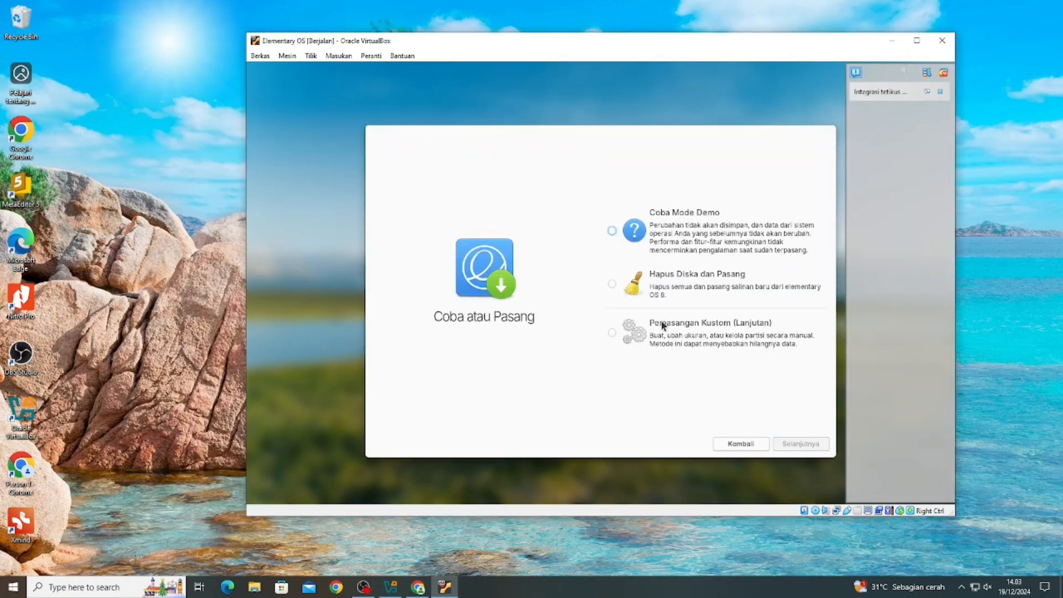
- Select Hapus Diska dan Pasang and confirm to erase the disk and install
click(632, 285)
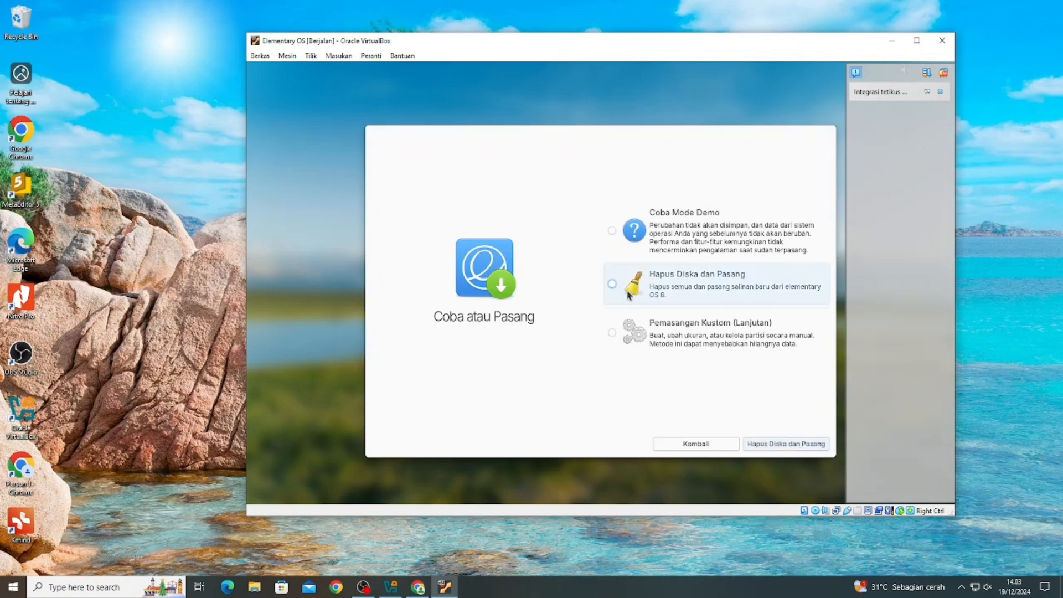
click(775, 445)
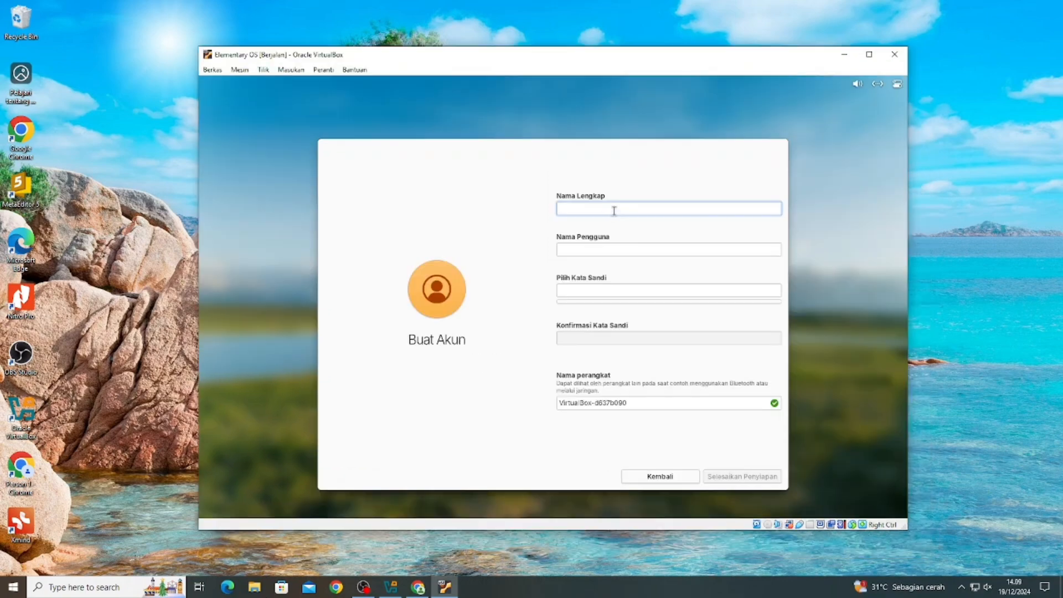
- Fill in the user's full name, username and a confirmed password, then finish setup
text(Azky Fata SUva)
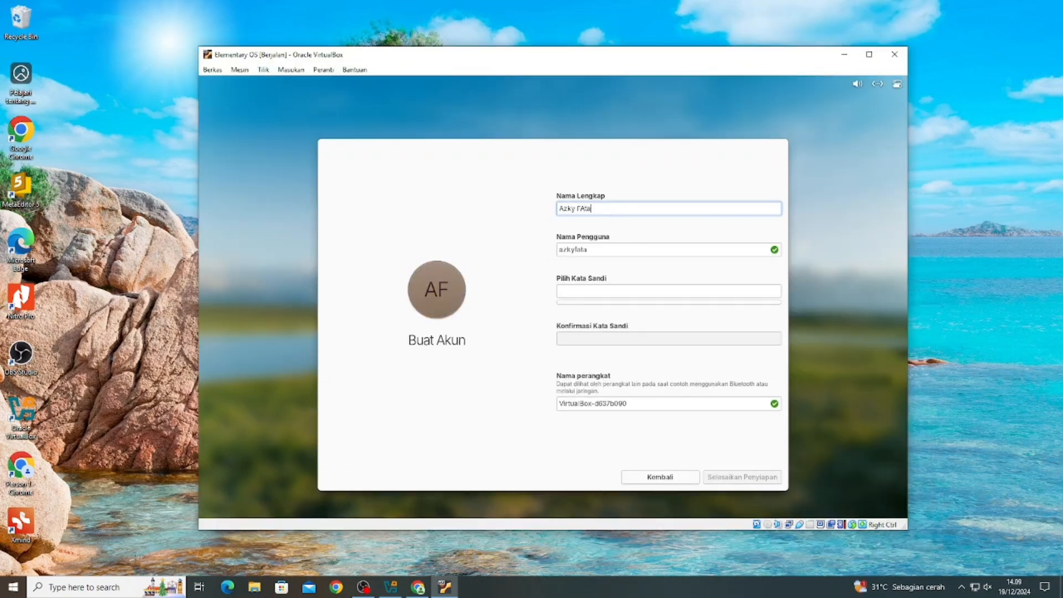
key(BackSpace)
key(BackSpace)
key(BackSpace)
text(ubagja)
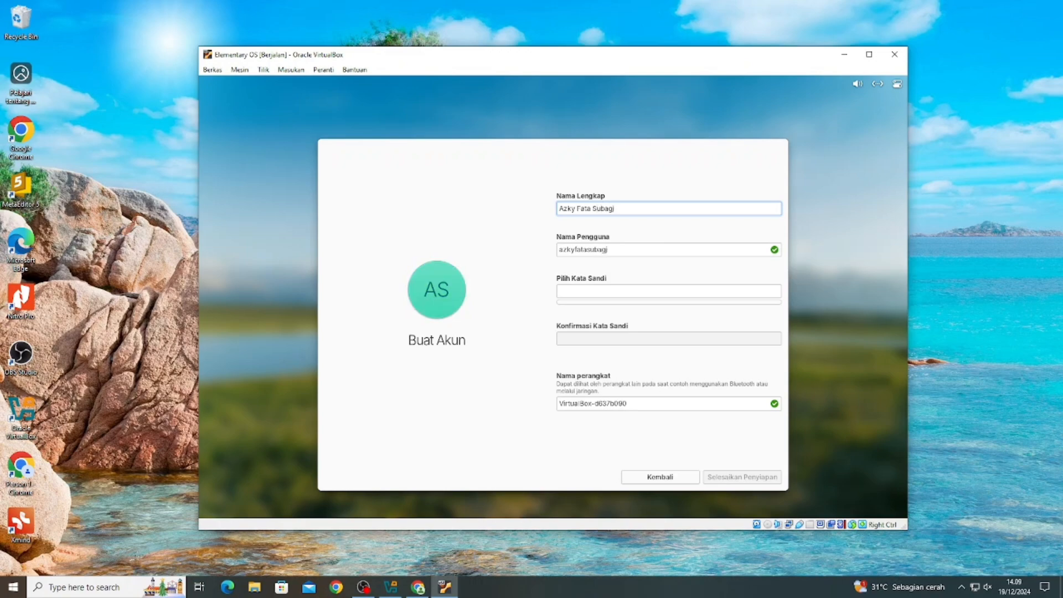
click(645, 249)
text(17)
click(624, 290)
text(12345678901234)
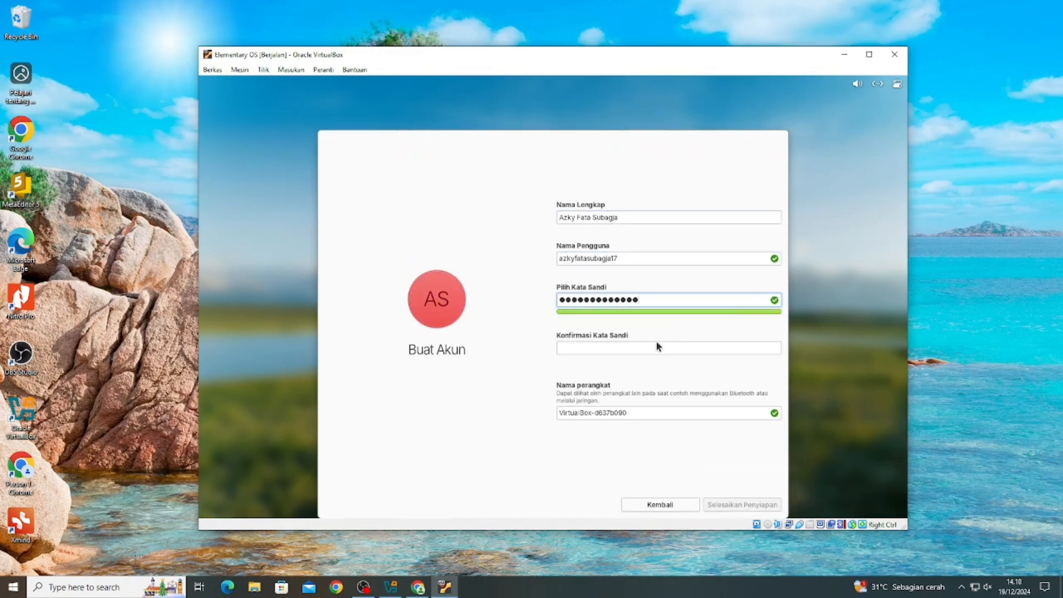
click(657, 348)
text(12345678901234)
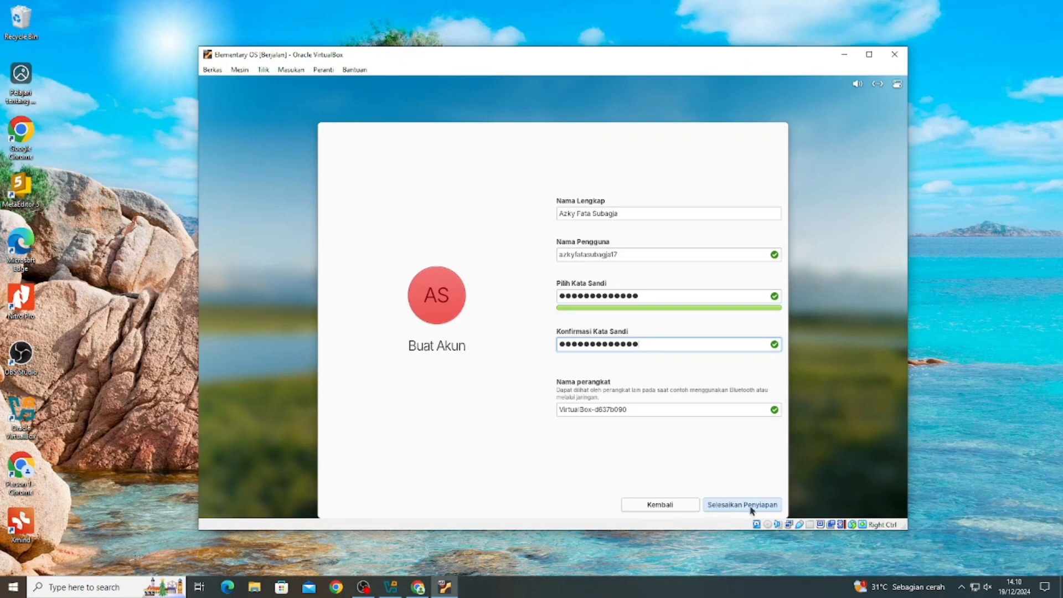
click(748, 504)
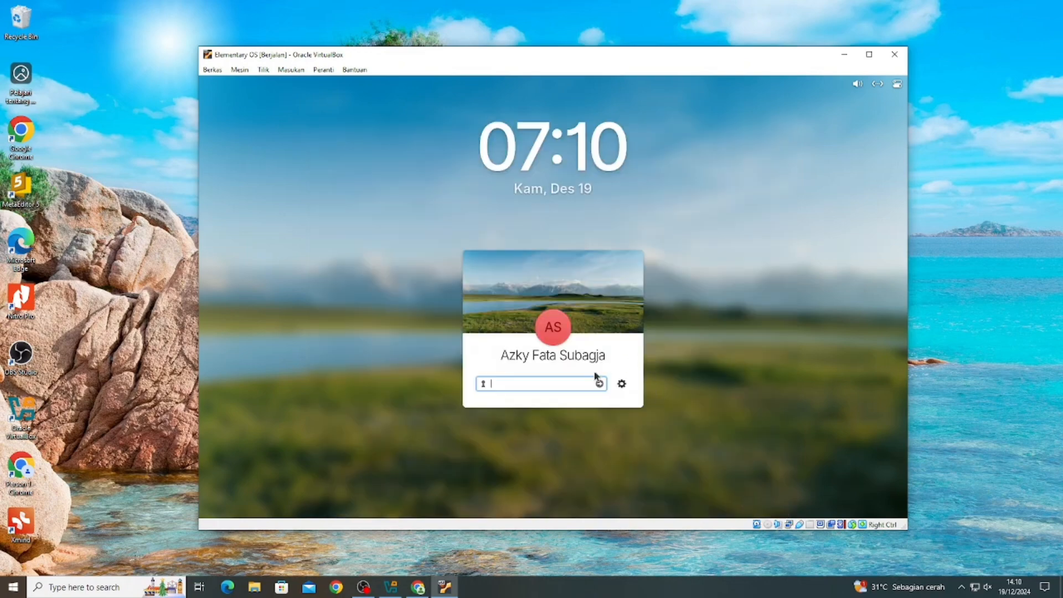
- Log in with the account password and skip the entire welcome tour
text(12345678901234)
click(601, 382)
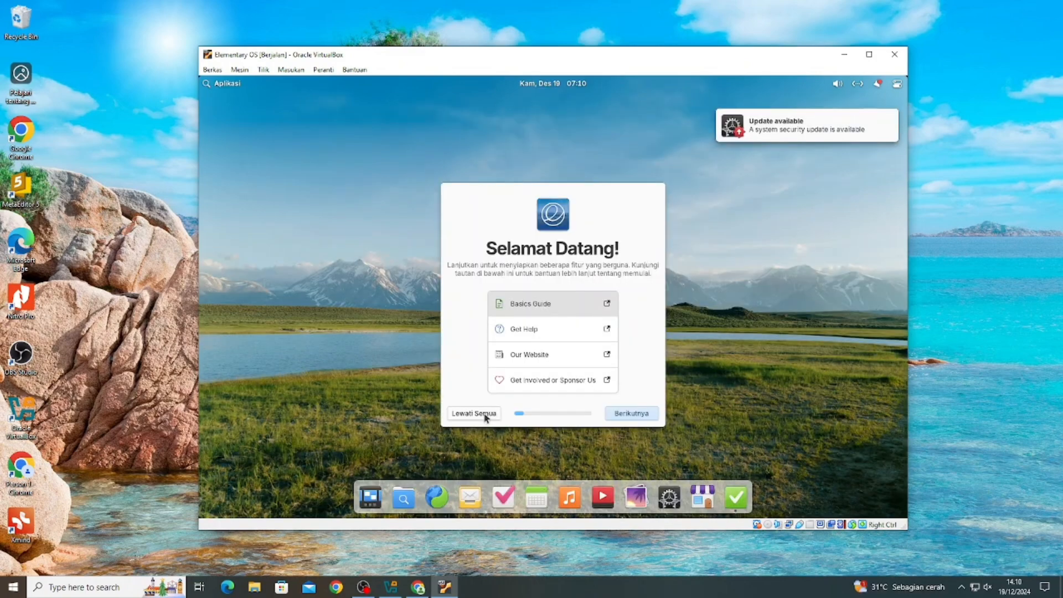
click(485, 413)
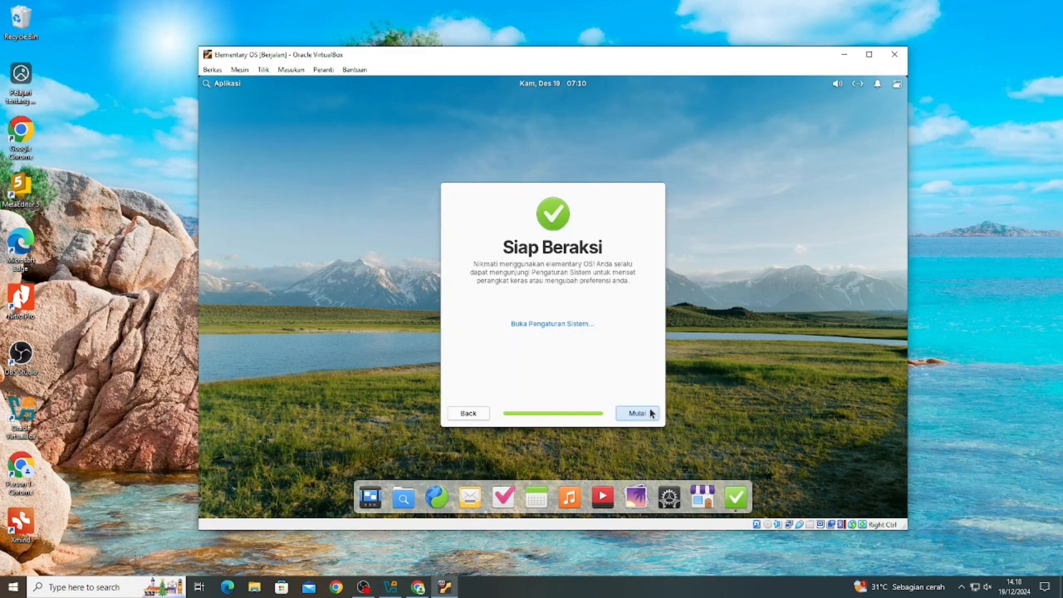
click(637, 413)
- Open the guest display's resolution list, checking the Windows host's display settings for comparison
right_click(482, 176)
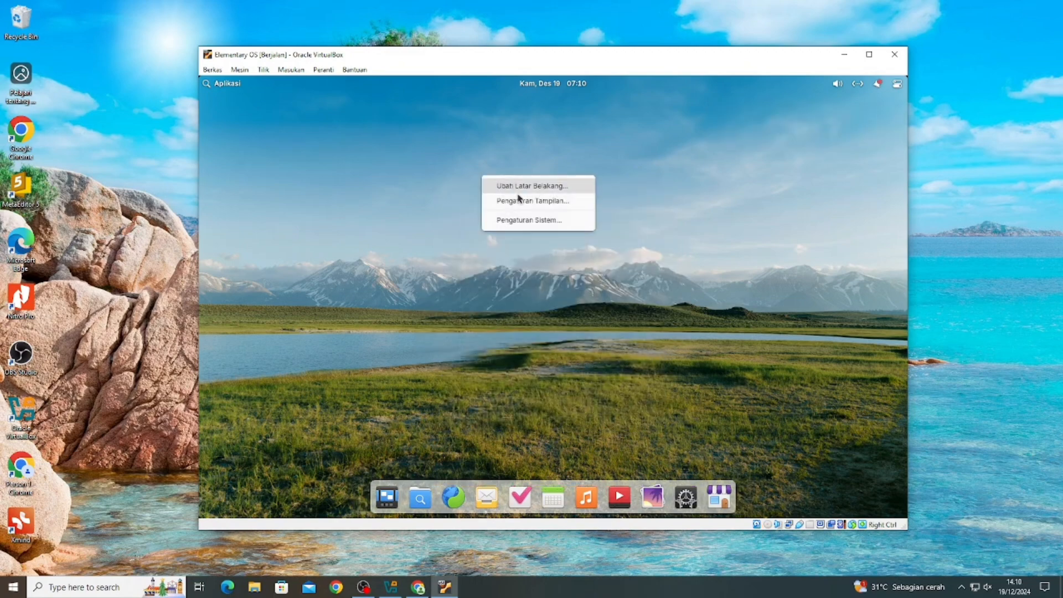
click(526, 202)
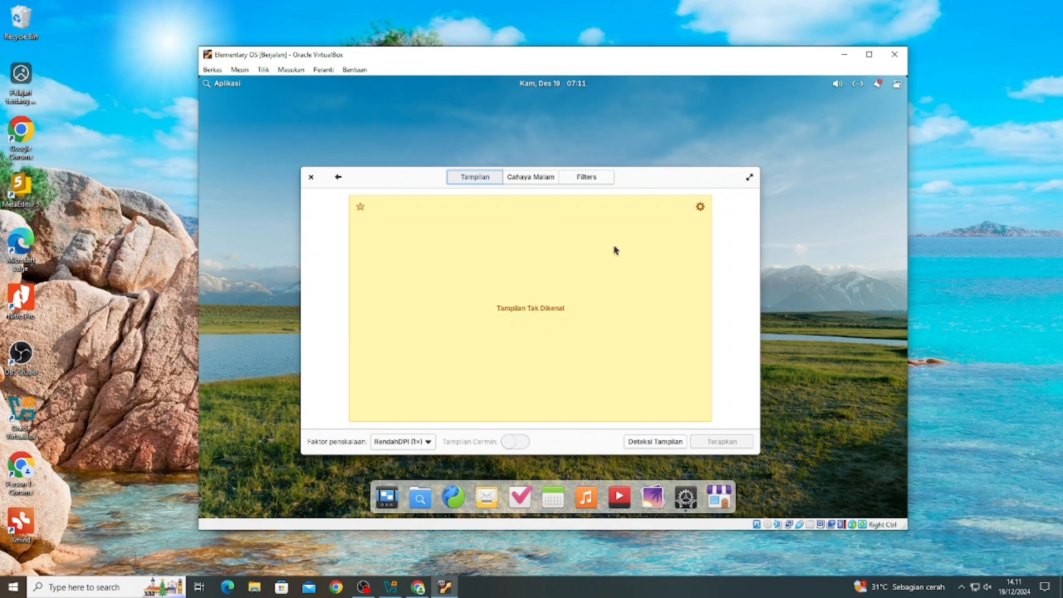
click(699, 207)
click(700, 267)
click(134, 589)
text(display)
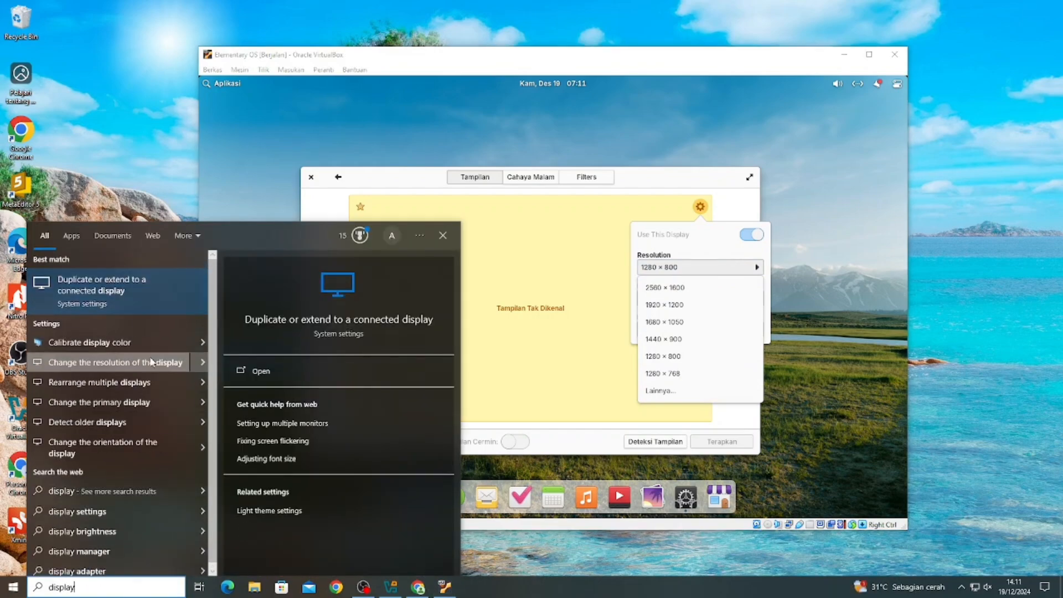
click(111, 362)
click(1050, 9)
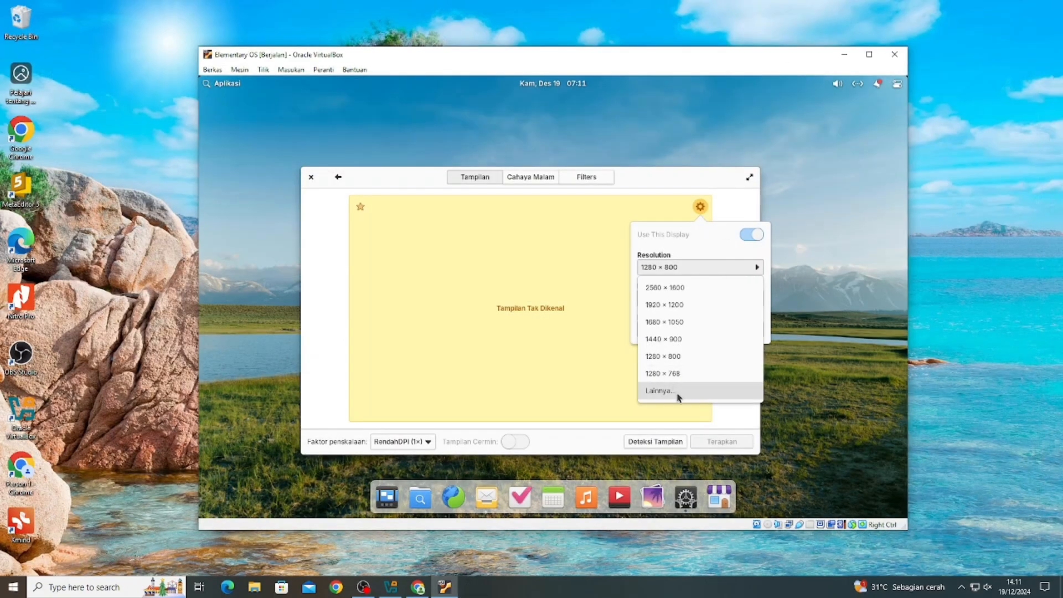
- Apply a new guest screen resolution, keep it, and close Display settings
click(623, 383)
click(704, 444)
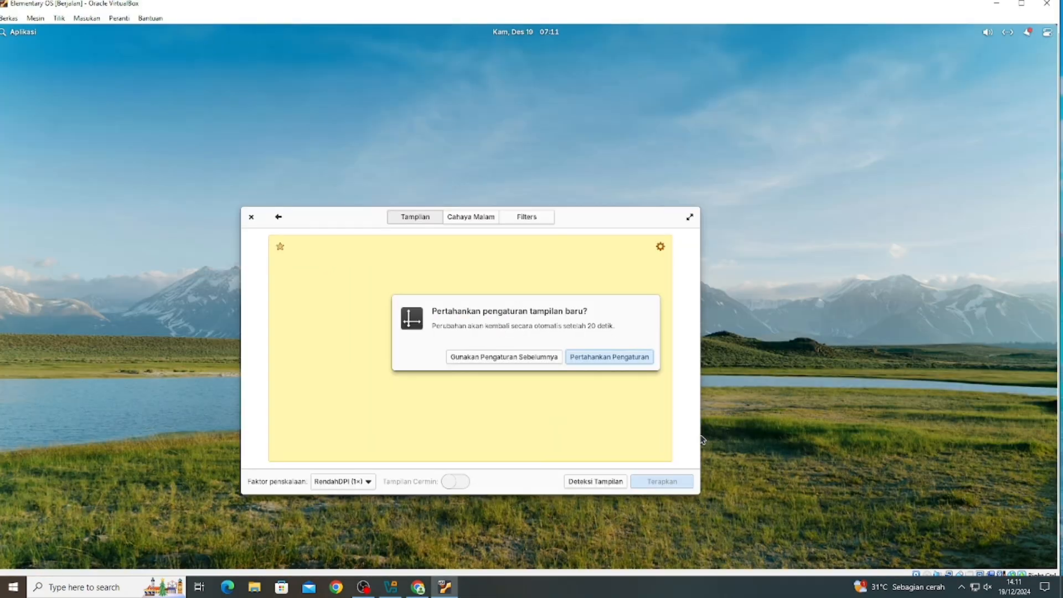
click(612, 359)
click(252, 216)
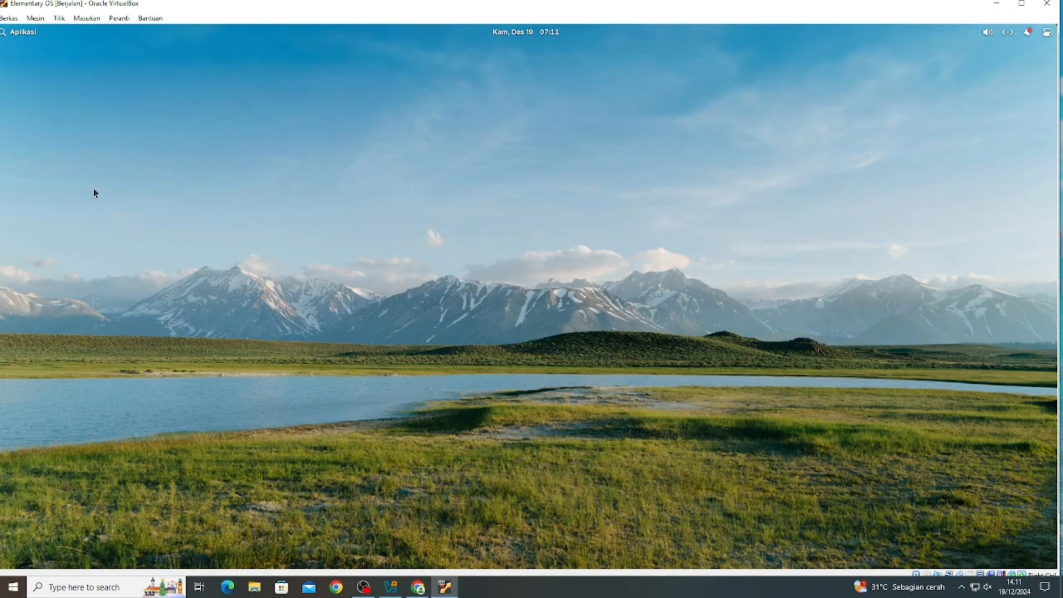
- Switch the virtual machine window to full-screen mode and confirm
click(9, 18)
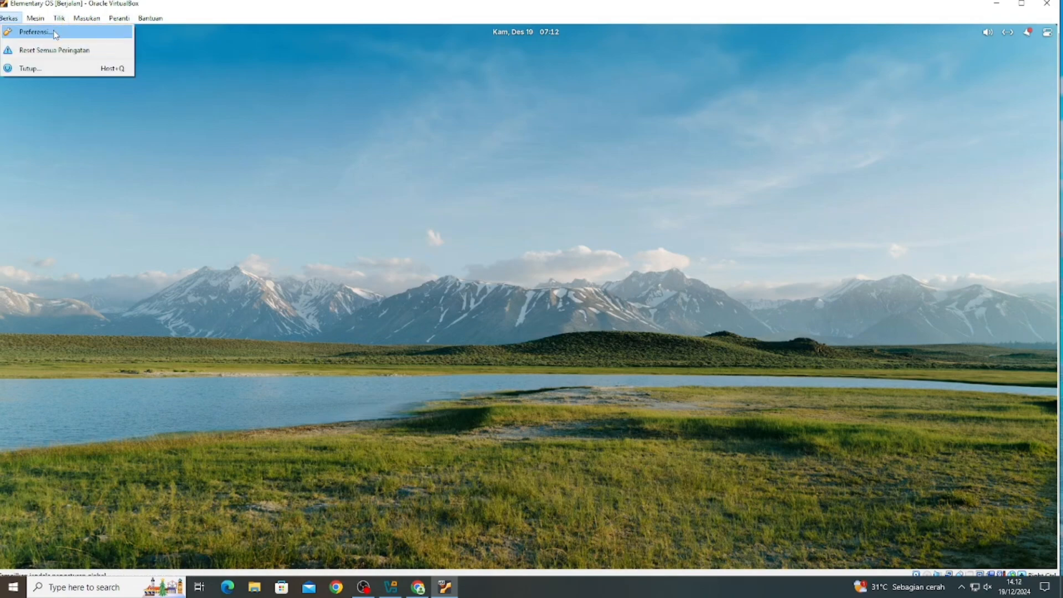
click(66, 50)
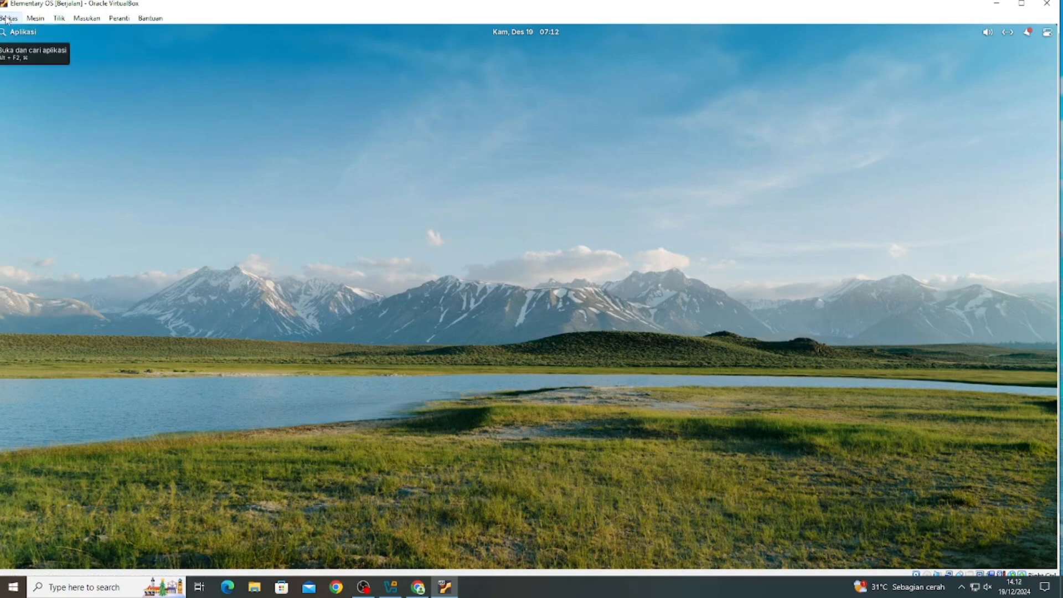
click(59, 18)
click(88, 31)
click(508, 354)
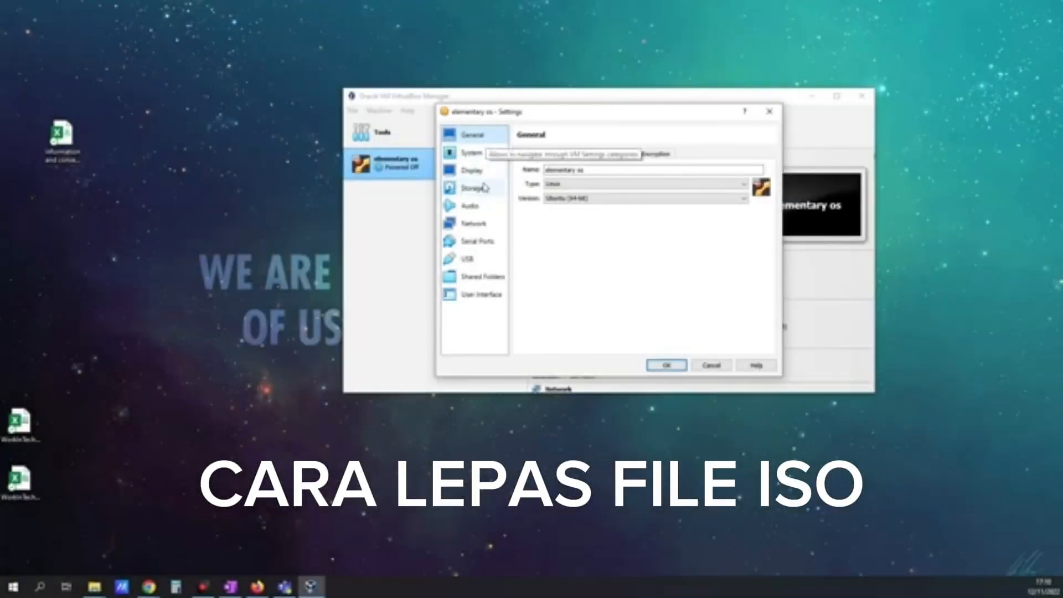
- In Storage settings, remove the elementary OS ISO from the IDE optical drive
click(484, 187)
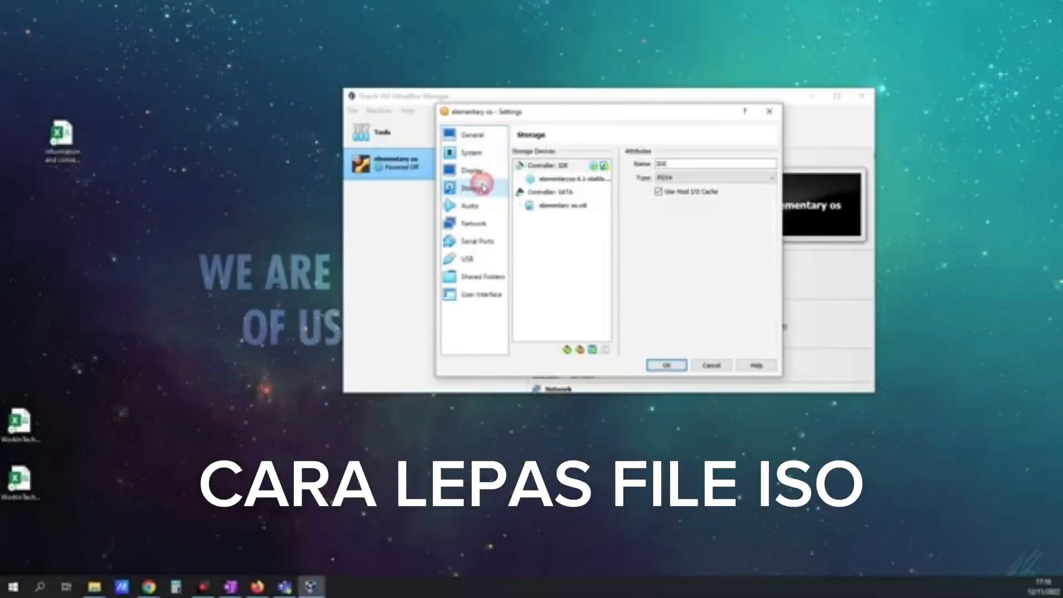
click(559, 180)
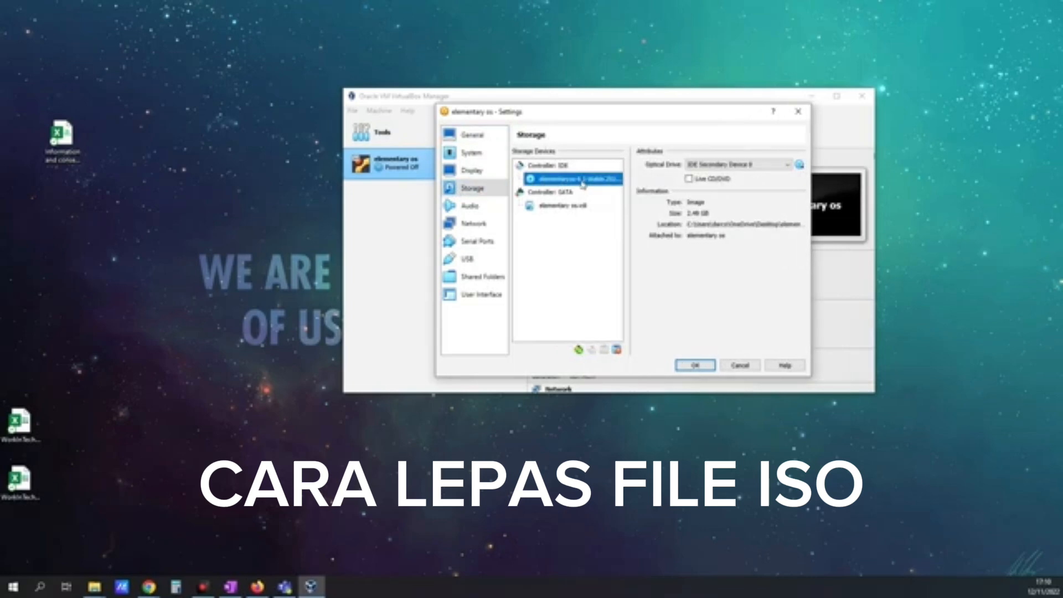
click(800, 165)
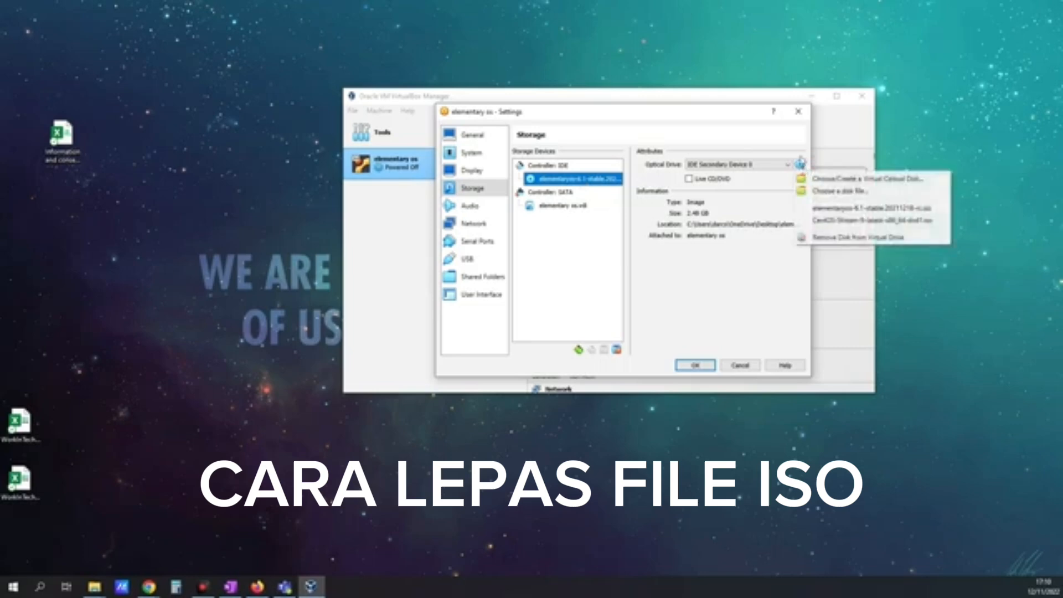
click(885, 243)
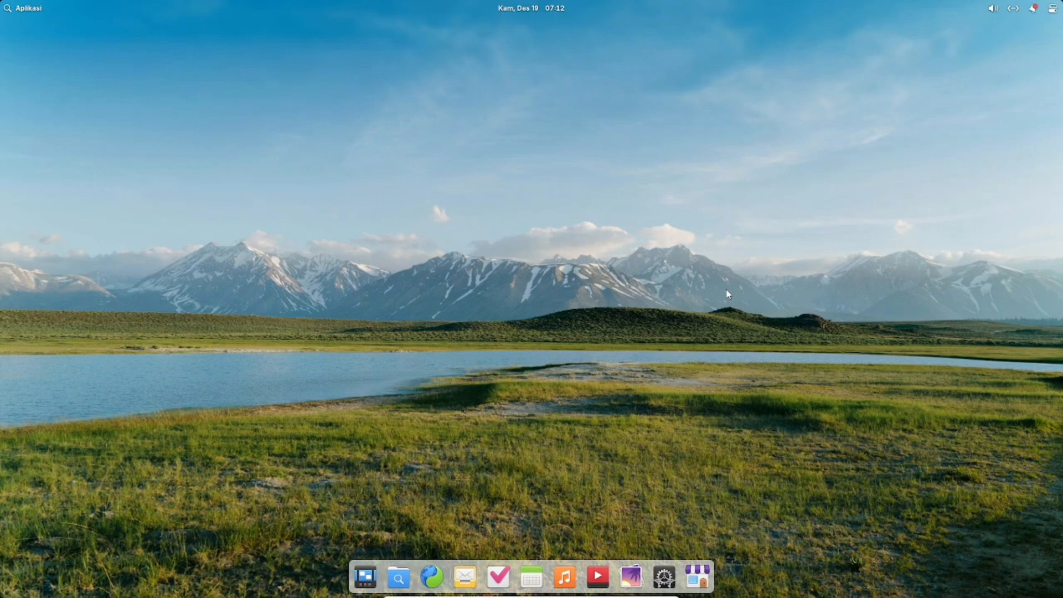
click(564, 578)
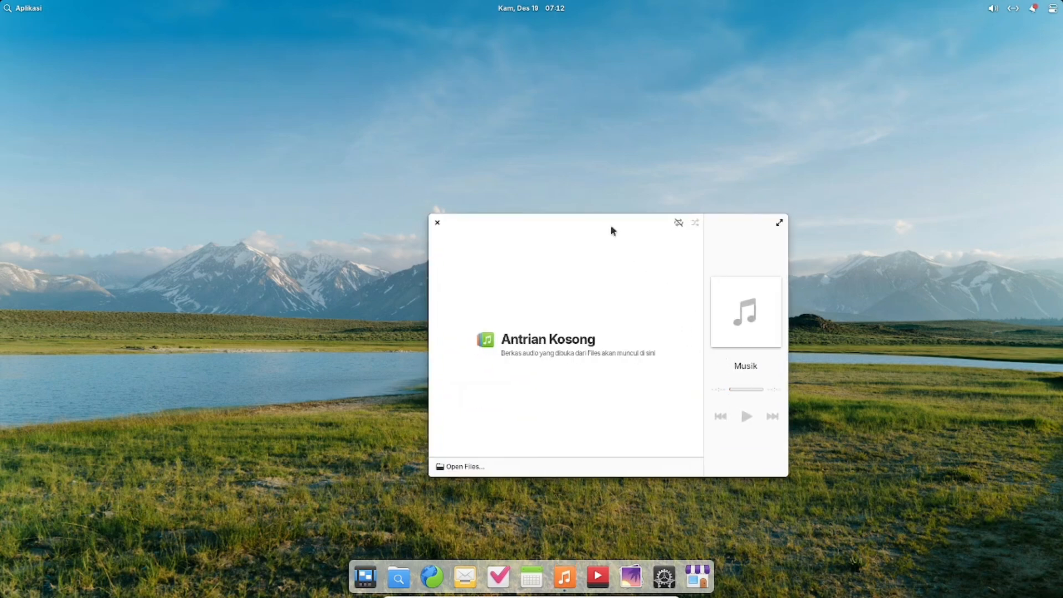
drag(605, 226, 582, 184)
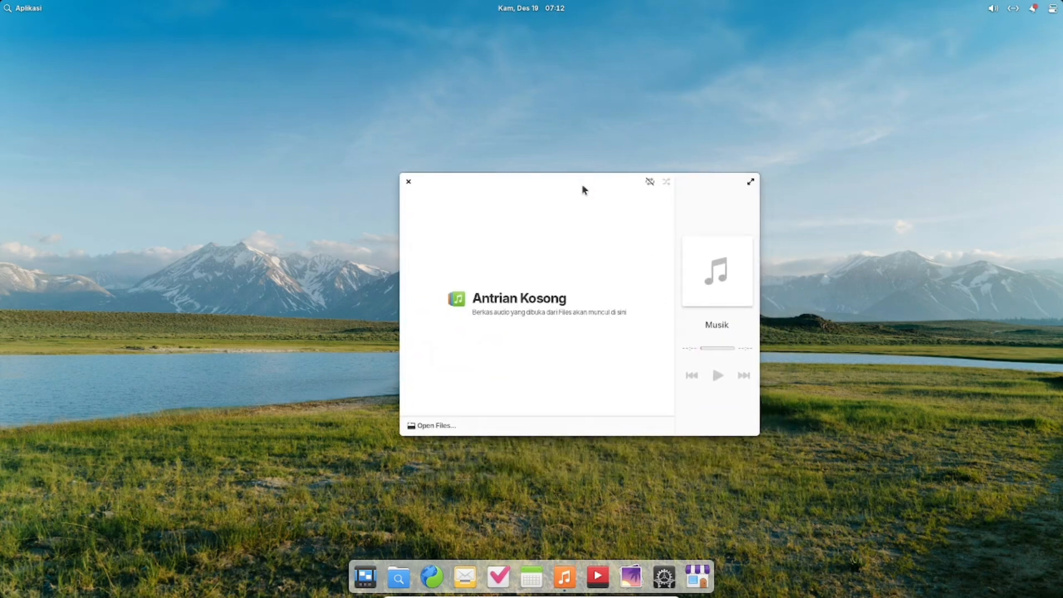
click(409, 182)
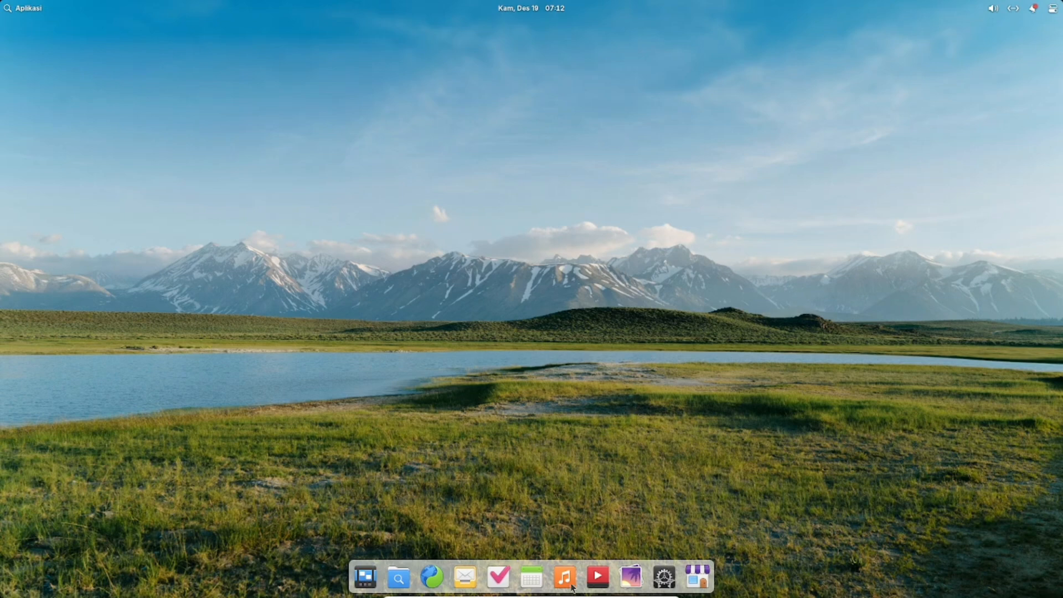
click(598, 581)
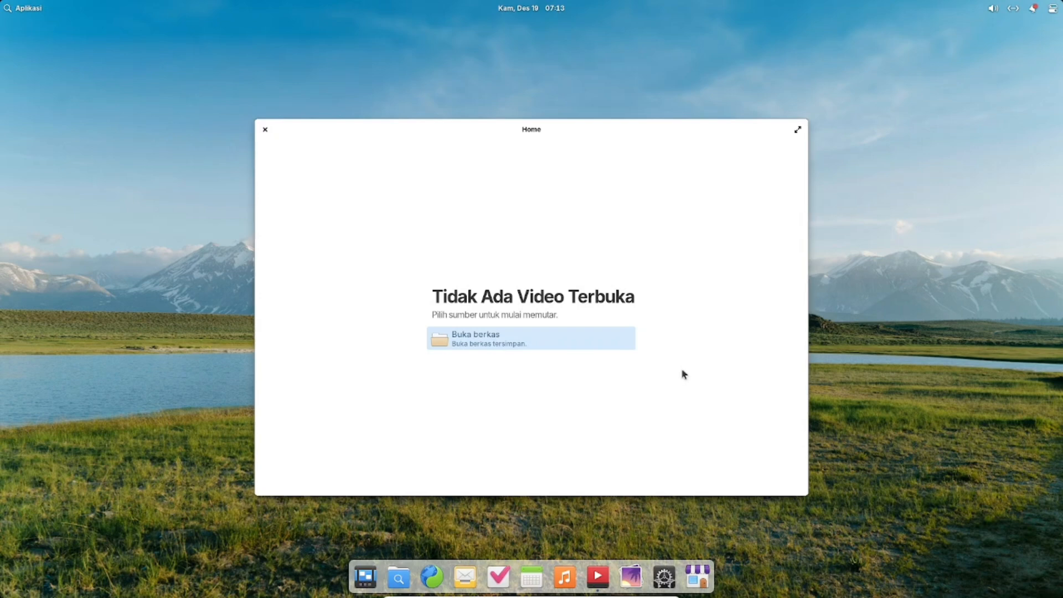
click(266, 131)
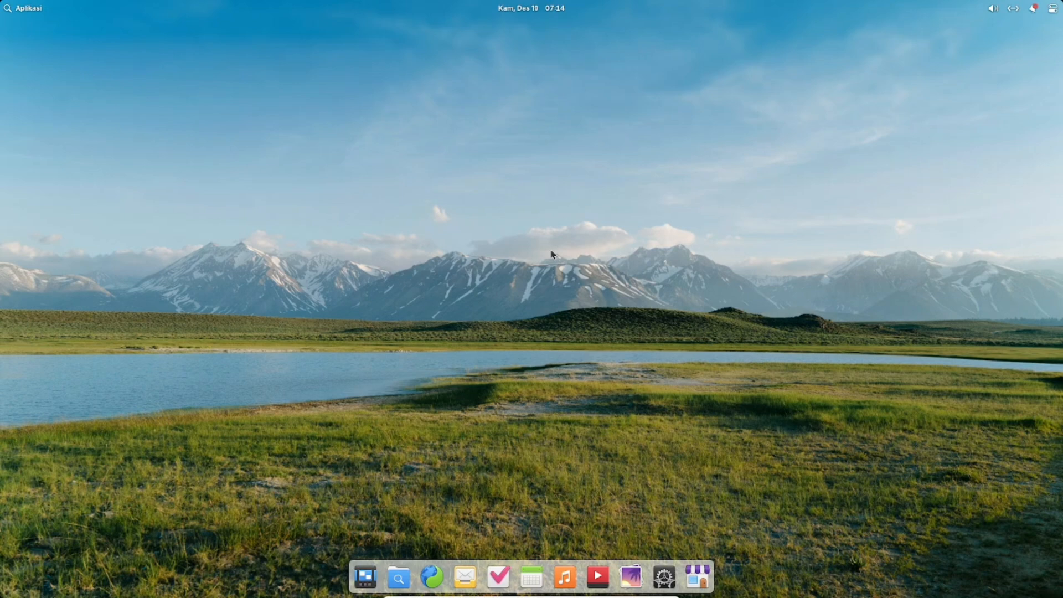
key(shift+Print)
key(Escape)
key(shift+Print)
key(Escape)
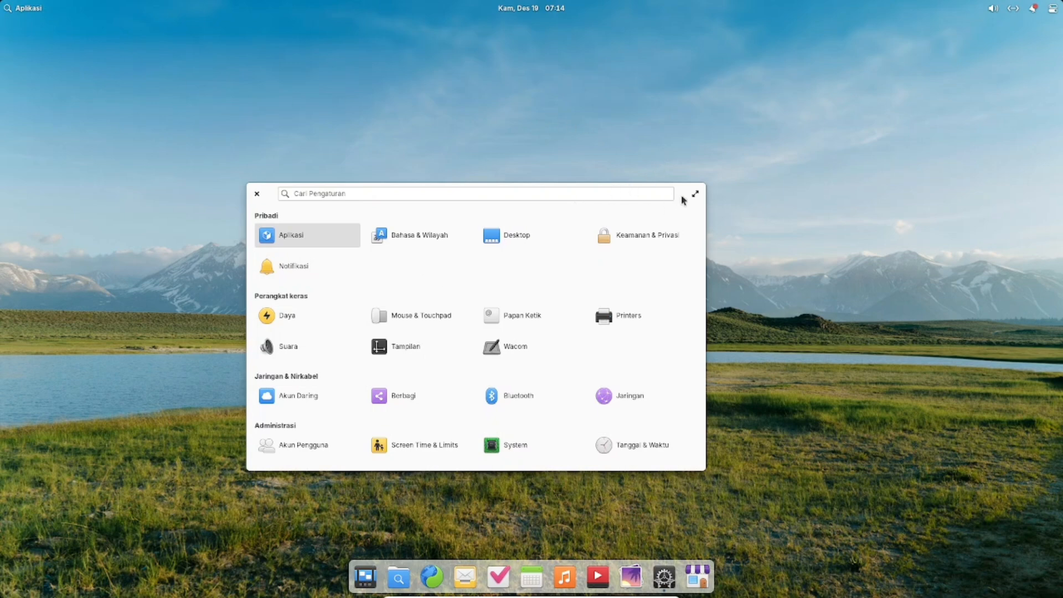
drag(607, 221, 626, 190)
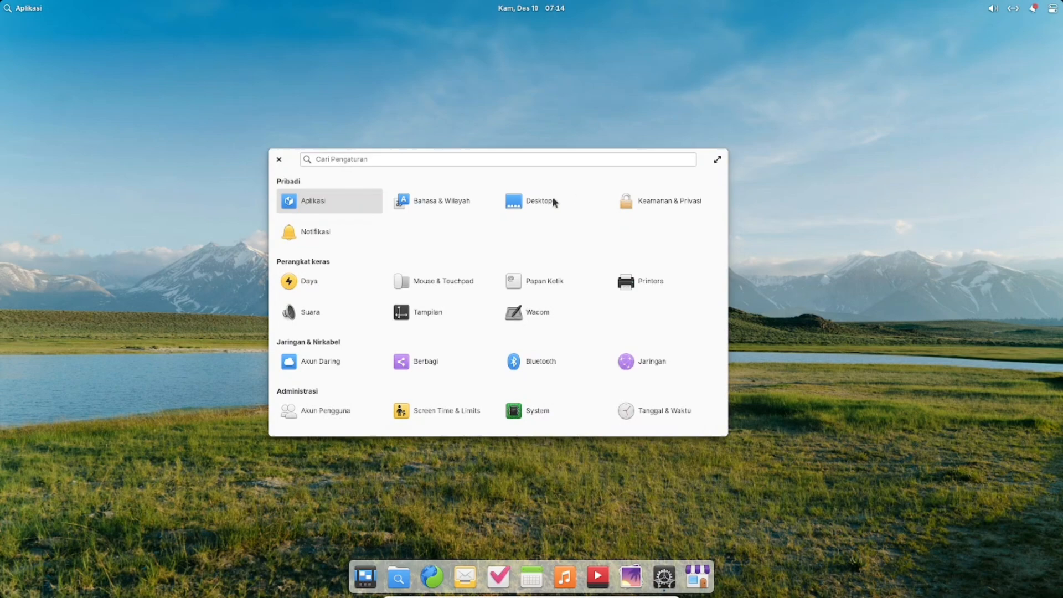
click(279, 160)
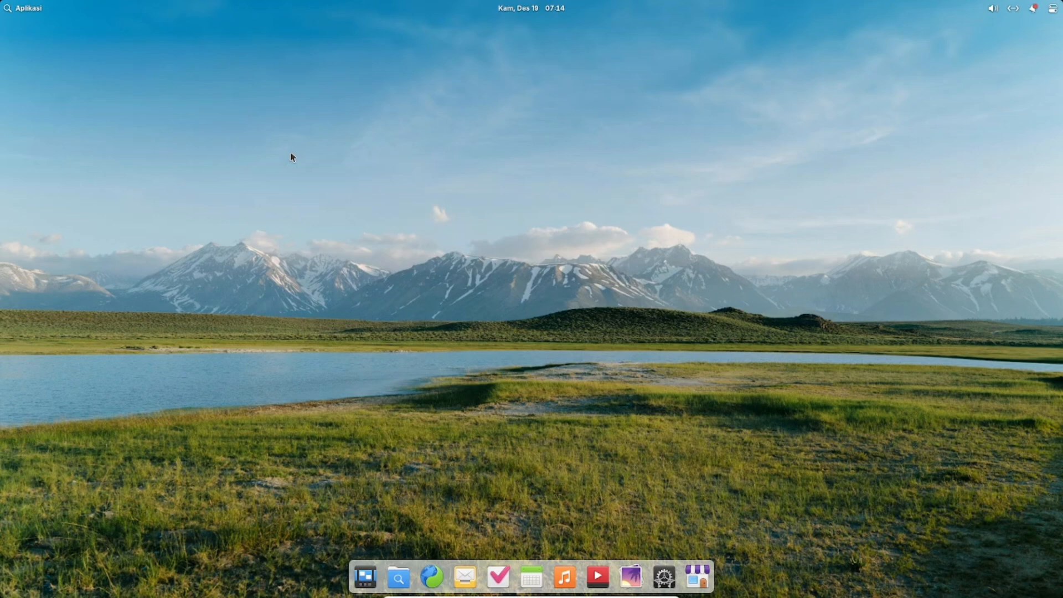